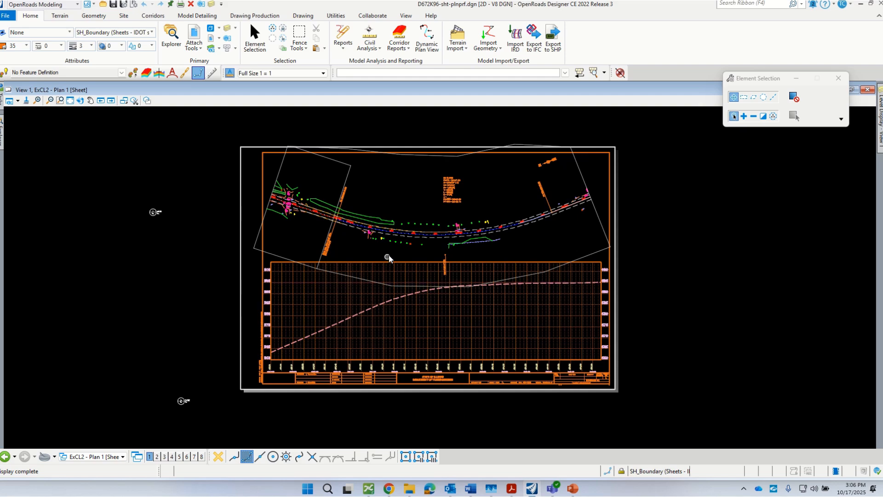
# Examine the title block along the lower edge of the plan and profile sheet, including its scale, station and contract fields.
pyautogui.scroll(4, 573, 396)
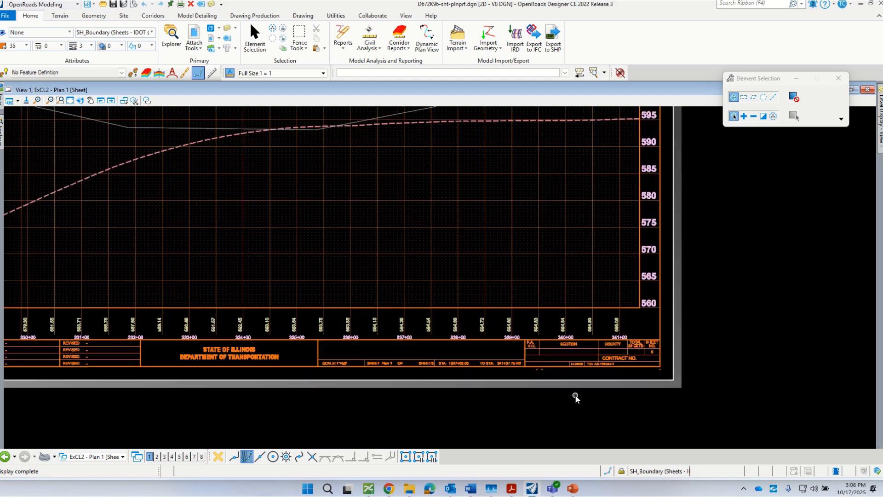
pyautogui.scroll(2, 389, 357)
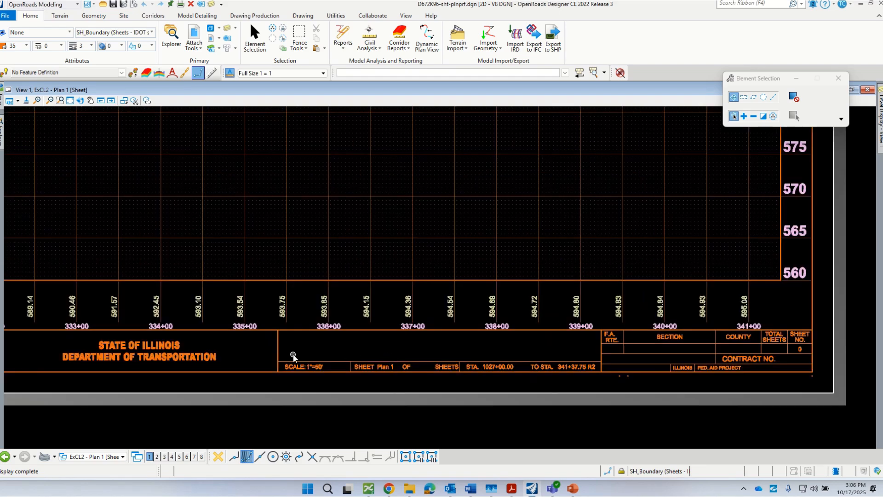
pyautogui.scroll(-1, 393, 357)
pyautogui.scroll(-2, 394, 357)
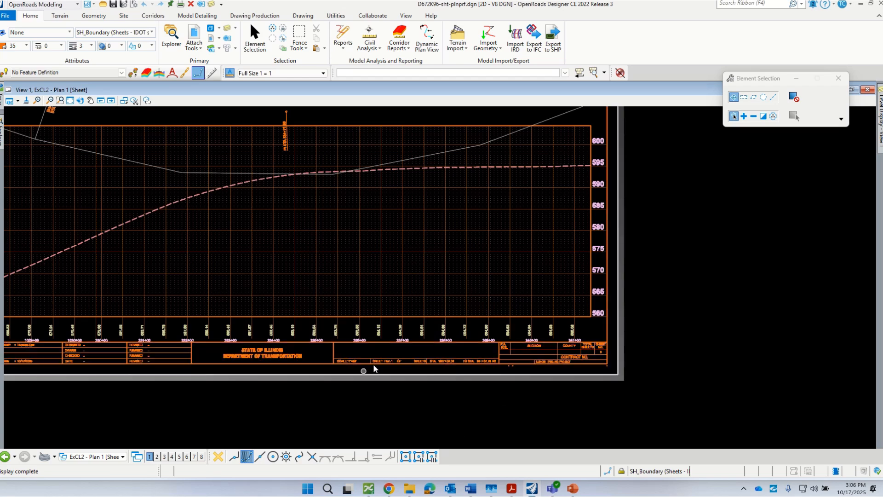
pyautogui.scroll(4, 396, 358)
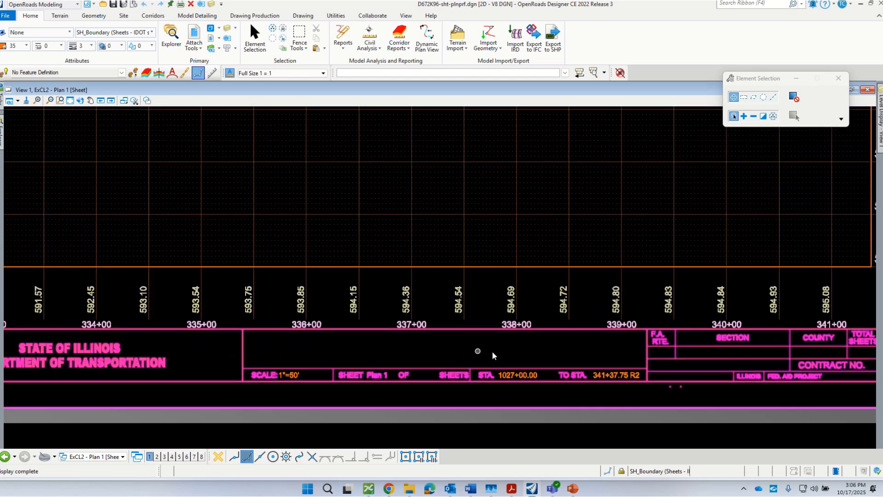
pyautogui.scroll(-3, 492, 352)
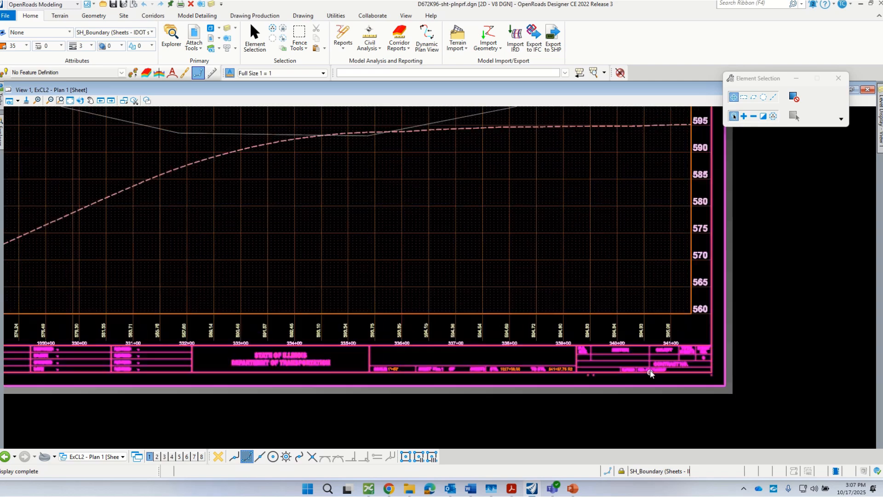
pyautogui.scroll(-3, 650, 373)
pyautogui.scroll(1, 637, 371)
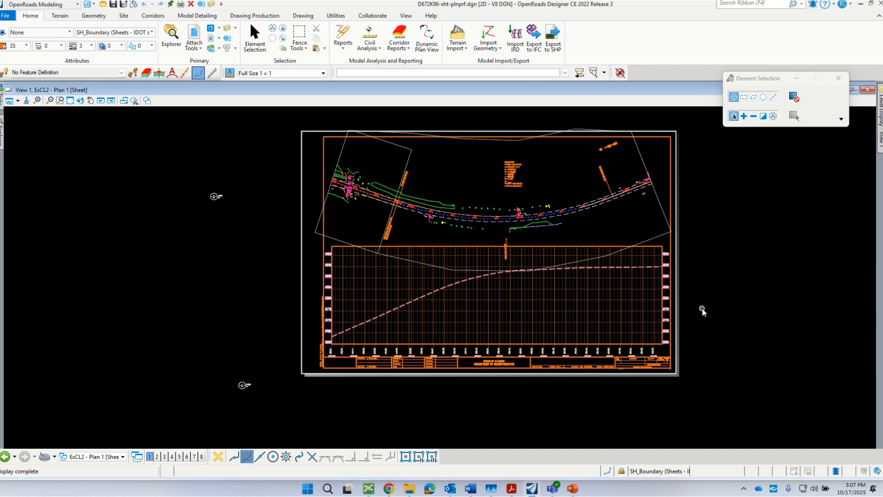
pyautogui.scroll(2, 662, 392)
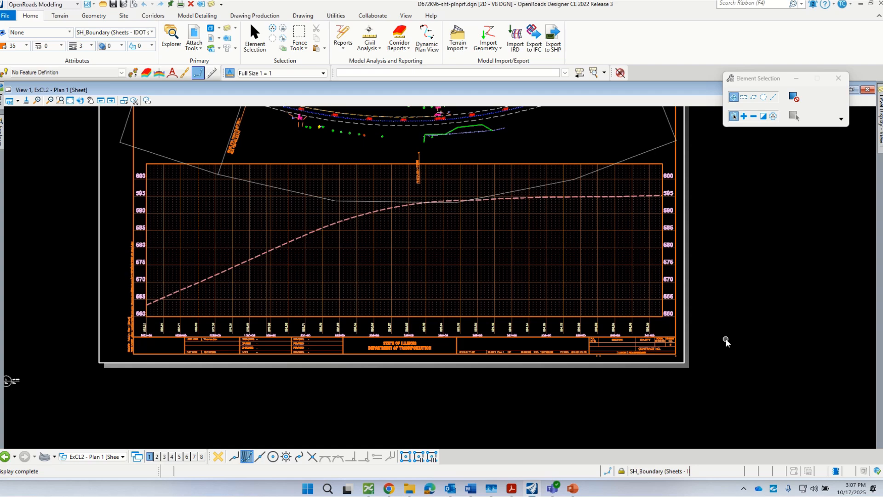
pyautogui.scroll(3, 645, 357)
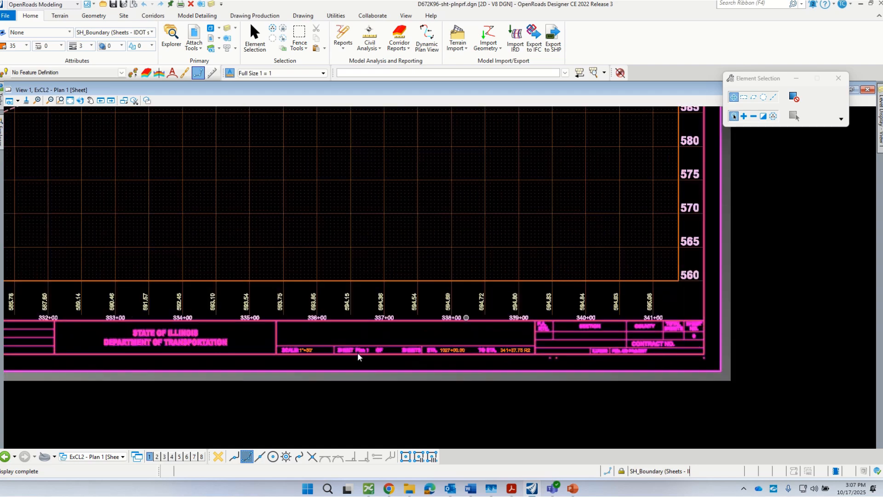
pyautogui.scroll(-4, 603, 356)
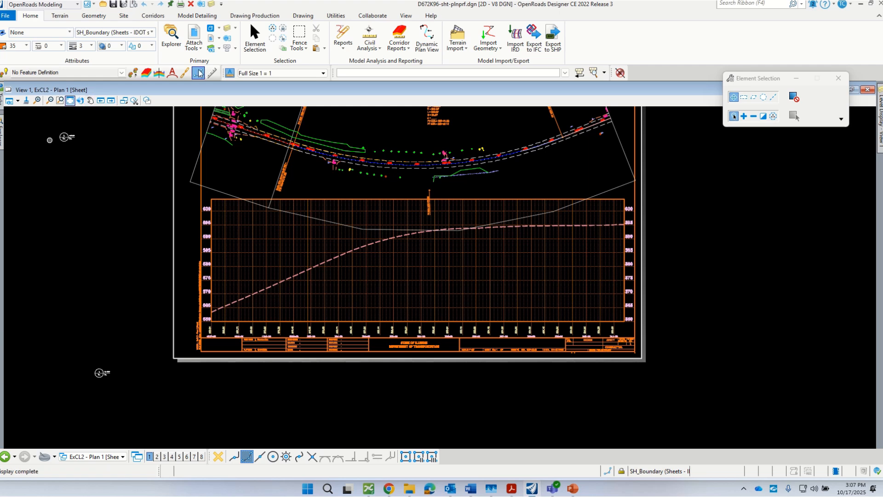
# Open the Explorer's Sheet Index and expand Video_D672K96 and its Roadway folder.
pyautogui.click(174, 43)
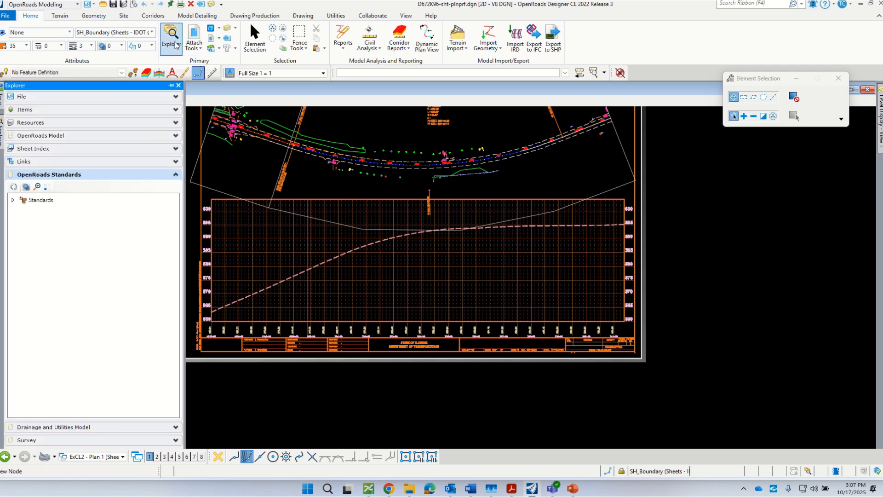
pyautogui.click(173, 175)
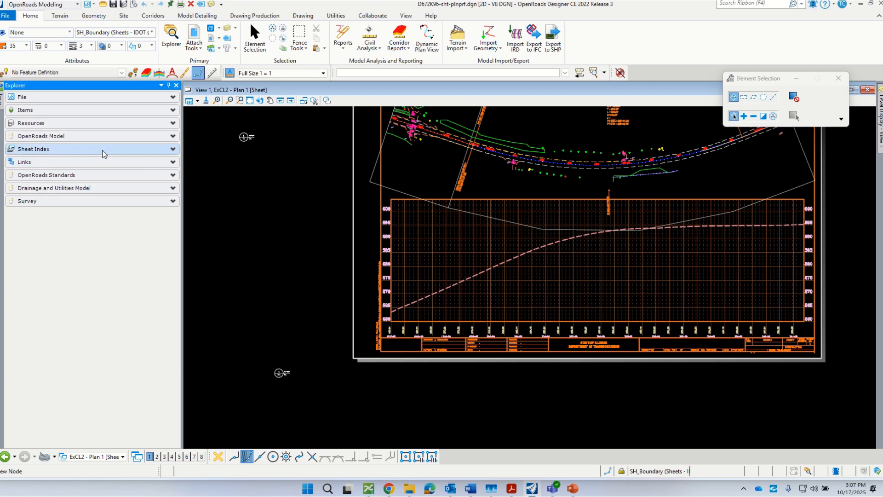
pyautogui.click(173, 148)
pyautogui.click(13, 175)
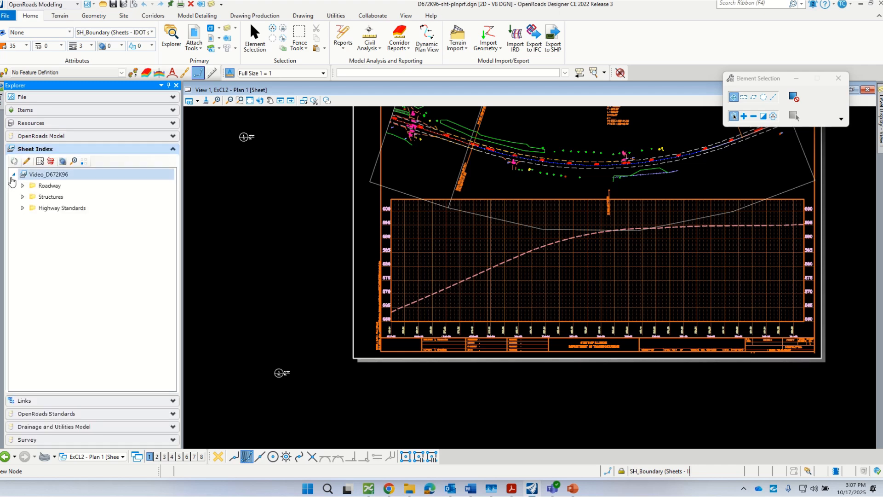
pyautogui.click(21, 186)
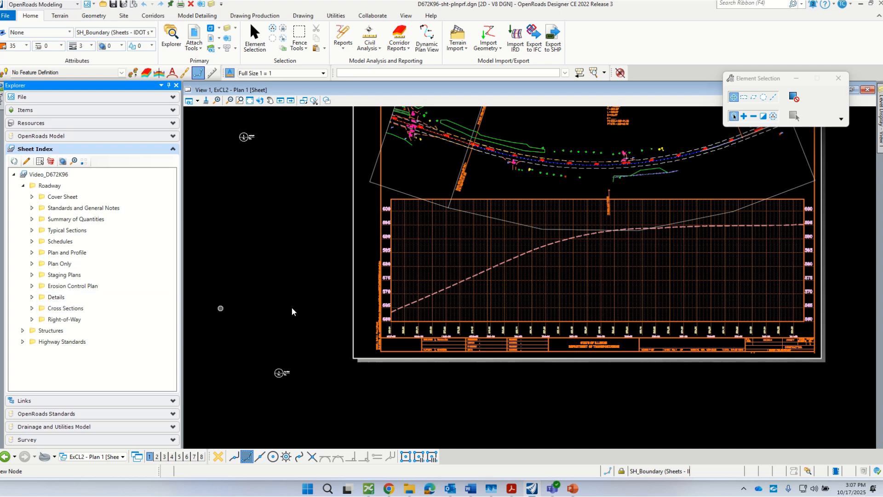
# Inspect the route, section, county and contract number cells in the sheet's title block.
pyautogui.scroll(-2, 318, 311)
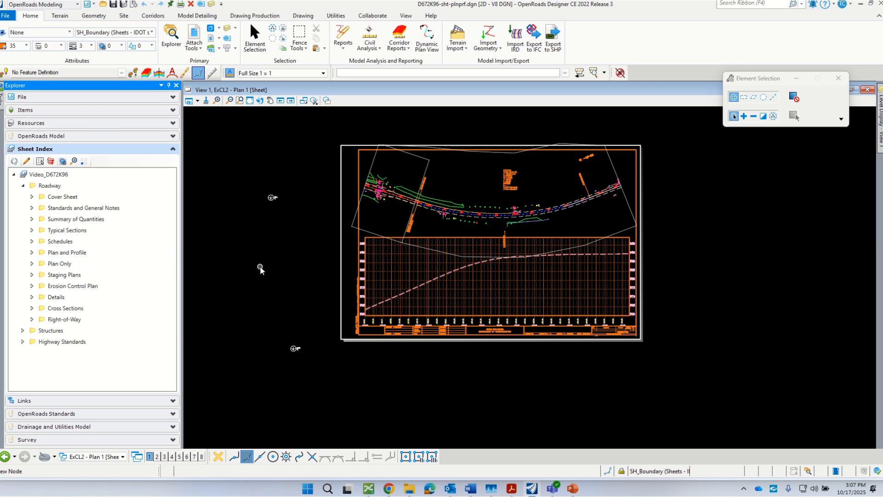
pyautogui.scroll(1, 508, 266)
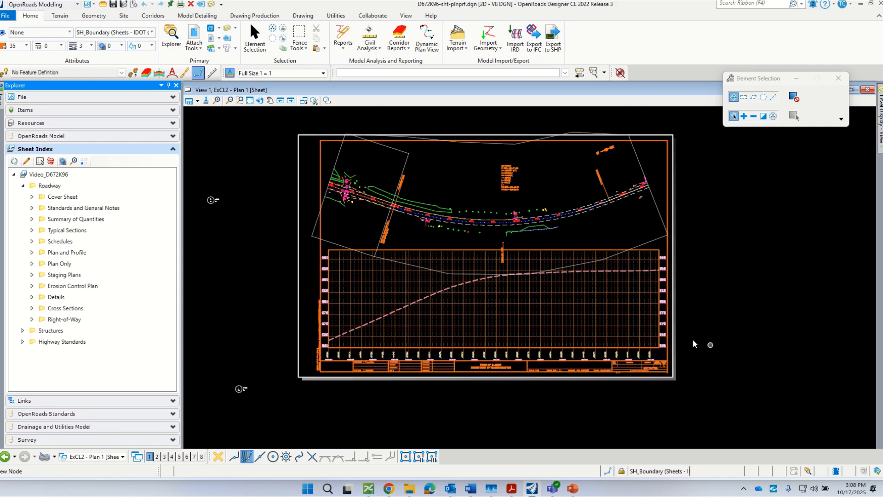
pyautogui.scroll(3, 654, 381)
pyautogui.scroll(3, 654, 381)
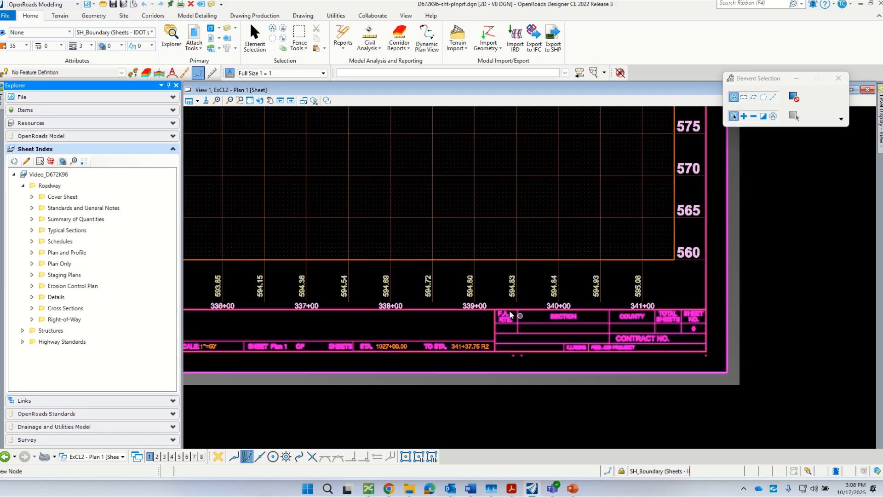
pyautogui.scroll(-3, 564, 313)
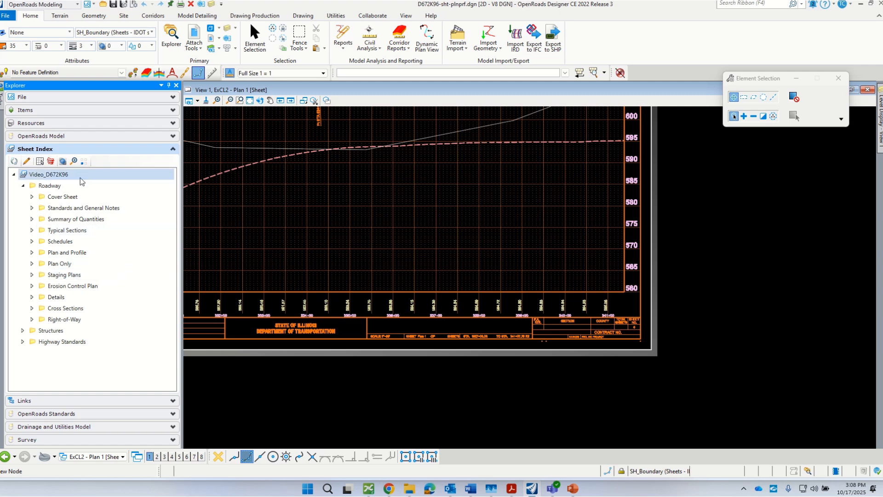
# Check the sheet numbering properties of the Roadway folder in the sheet index.
pyautogui.click(51, 186)
pyautogui.rightClick(52, 187)
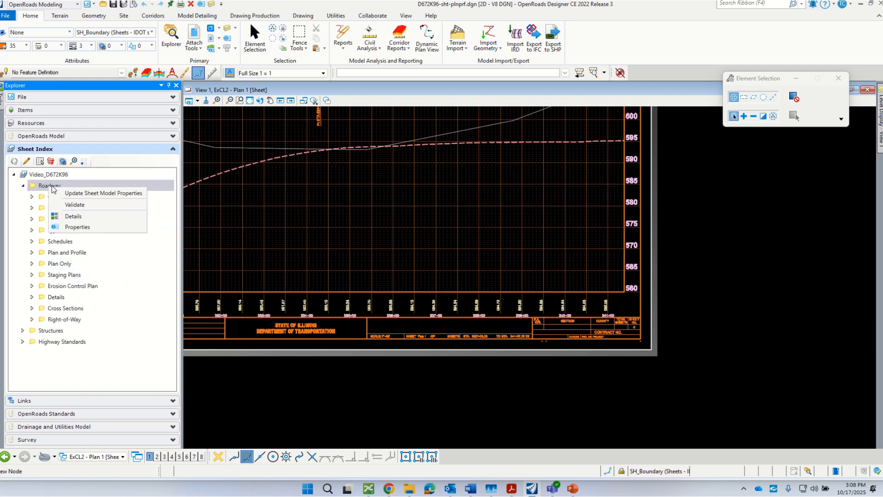
pyautogui.click(78, 227)
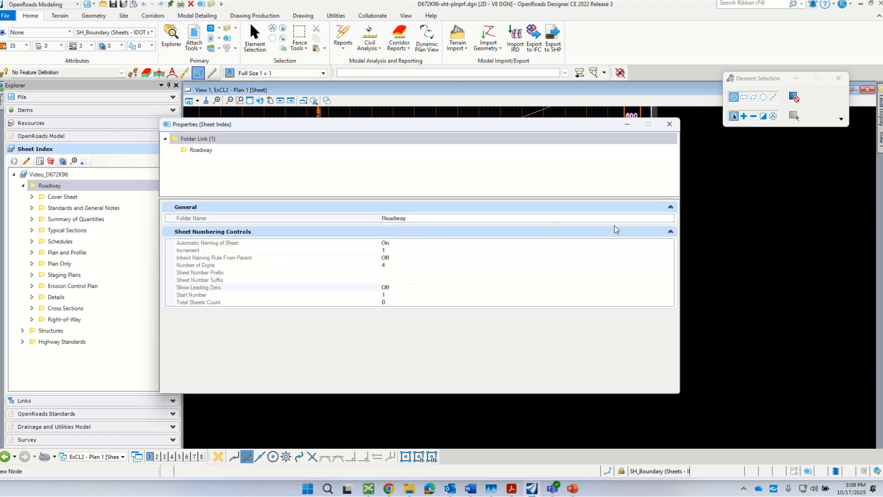
pyautogui.click(669, 124)
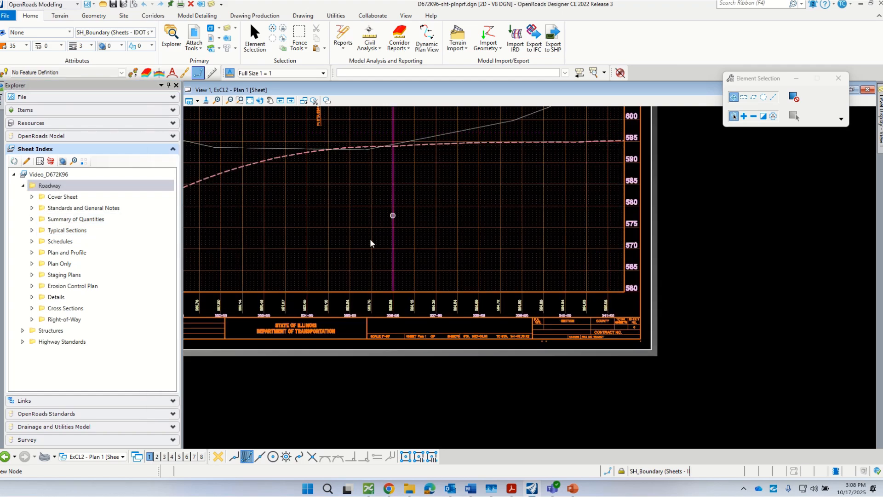
# Make the sheet index editable and review the Roadway folder's properties in editable mode.
pyautogui.click(26, 163)
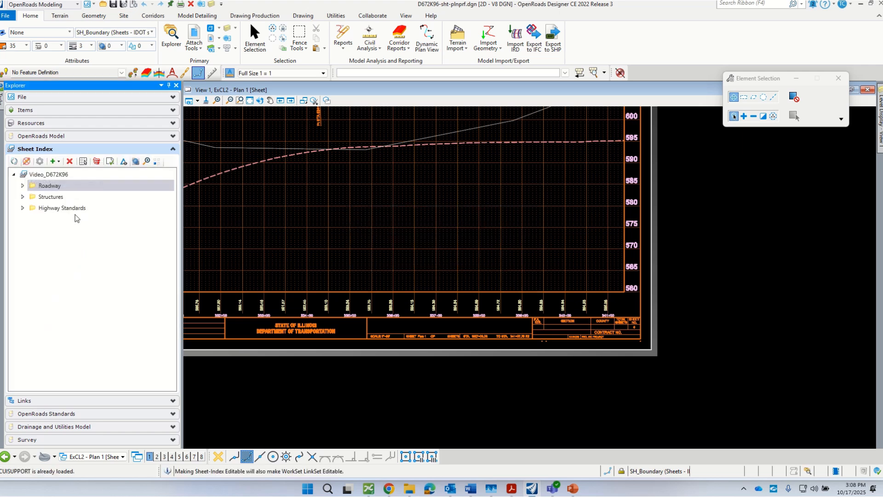
pyautogui.rightClick(49, 184)
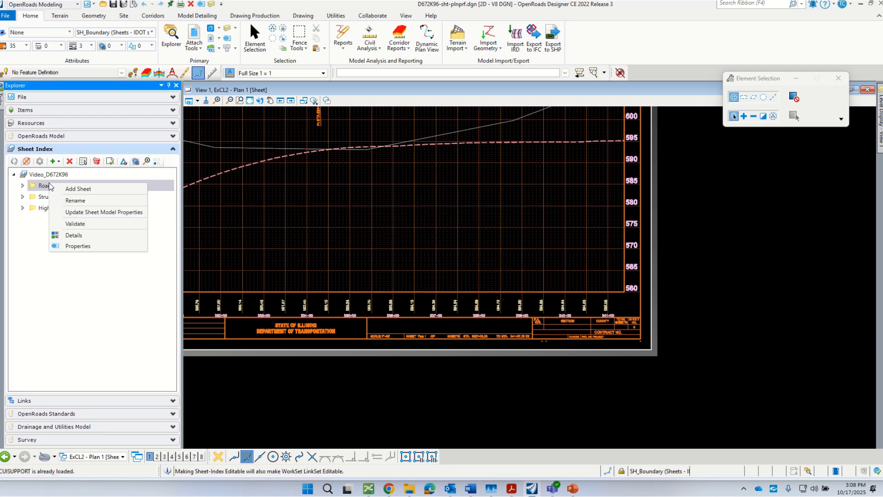
pyautogui.click(83, 244)
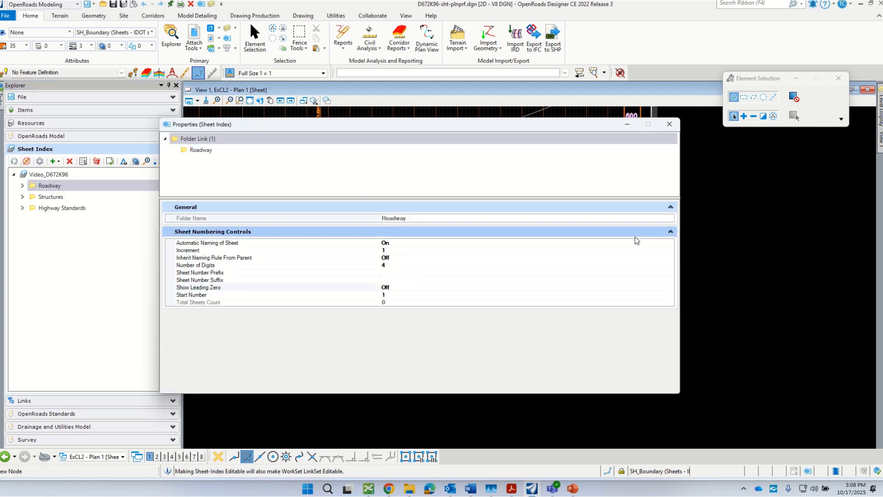
pyautogui.moveTo(617, 197); pyautogui.dragTo(615, 231)
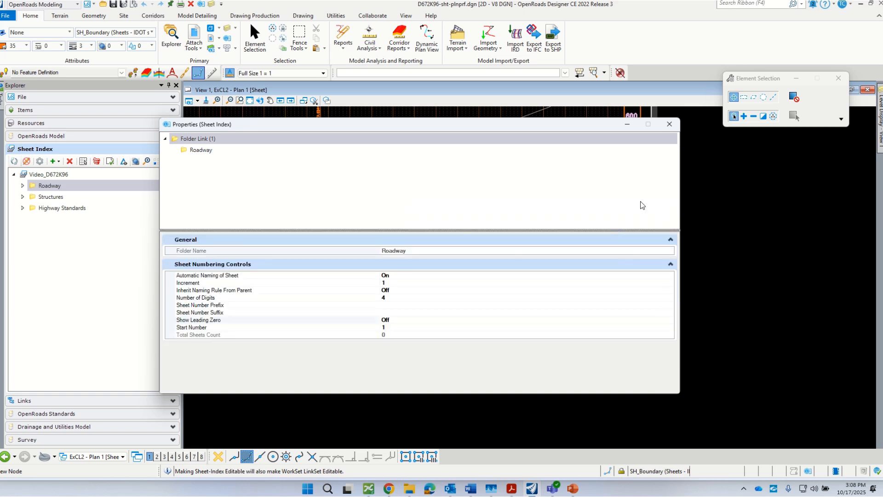
pyautogui.click(667, 127)
# Open the properties of the Video_D672K96 sheet index root and resize and reposition the window clear of the Explorer.
pyautogui.click(57, 176)
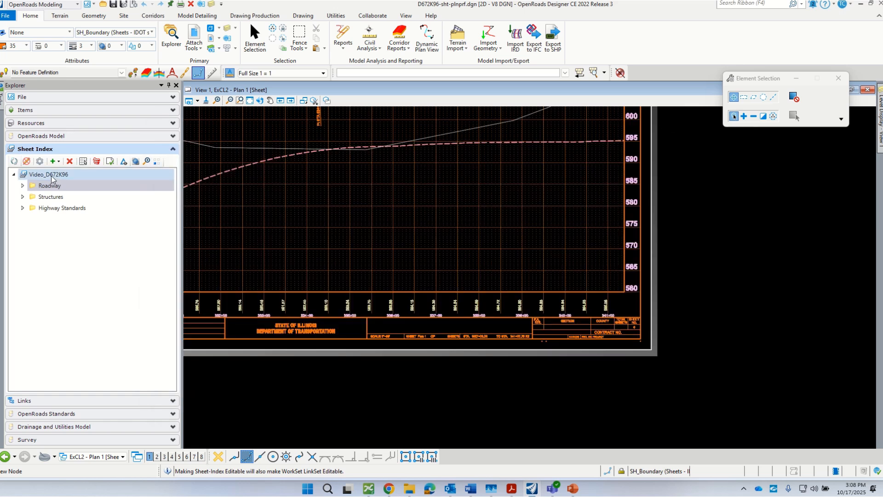
pyautogui.rightClick(58, 175)
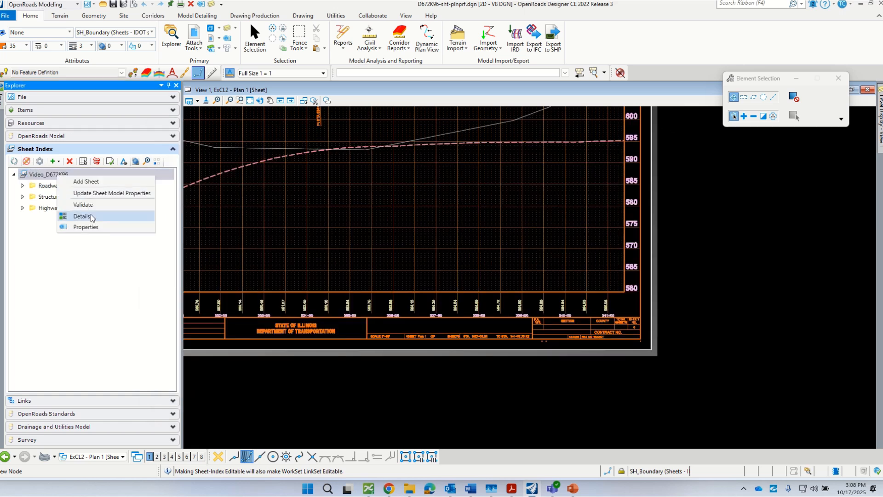
pyautogui.click(88, 228)
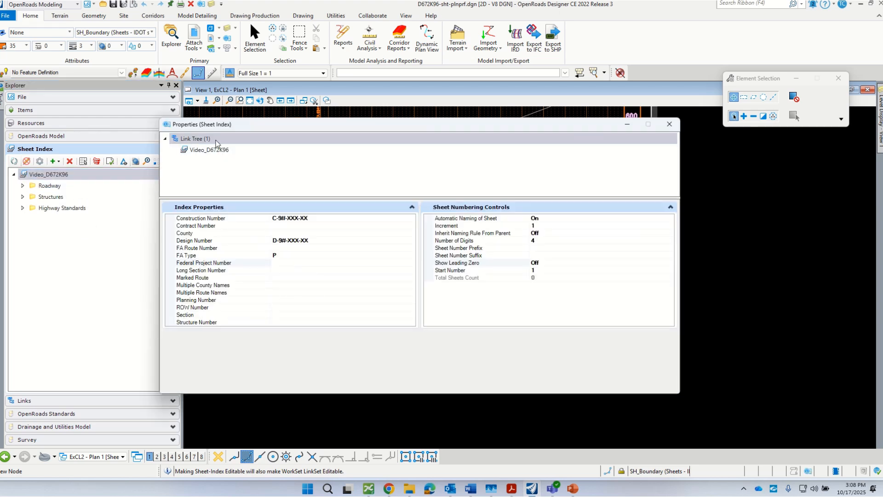
pyautogui.moveTo(210, 125); pyautogui.dragTo(259, 145)
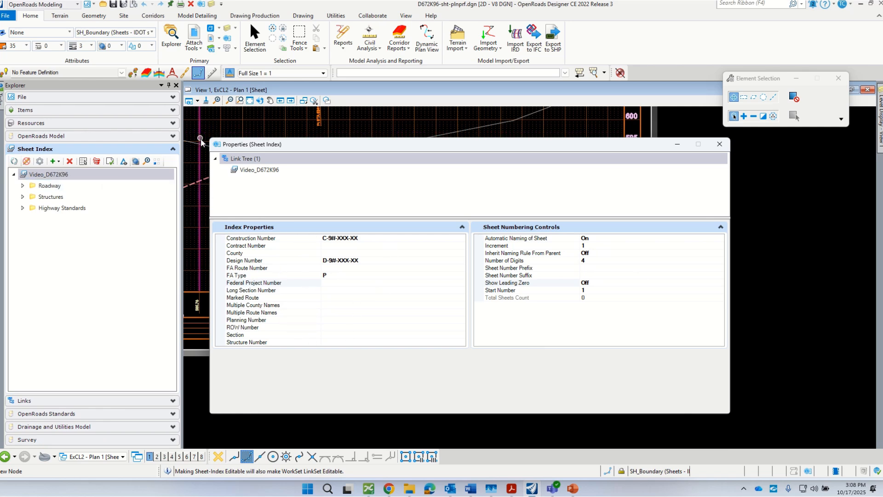
pyautogui.moveTo(210, 138); pyautogui.dragTo(290, 129)
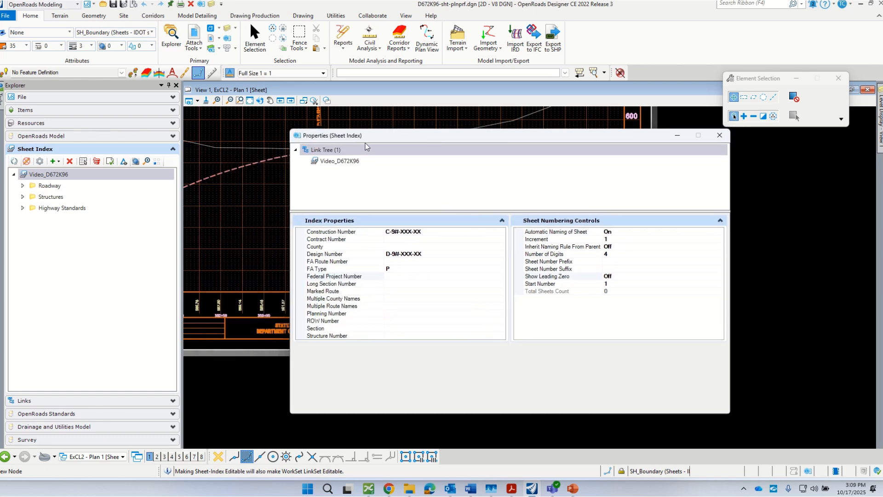
pyautogui.moveTo(367, 144); pyautogui.dragTo(288, 136)
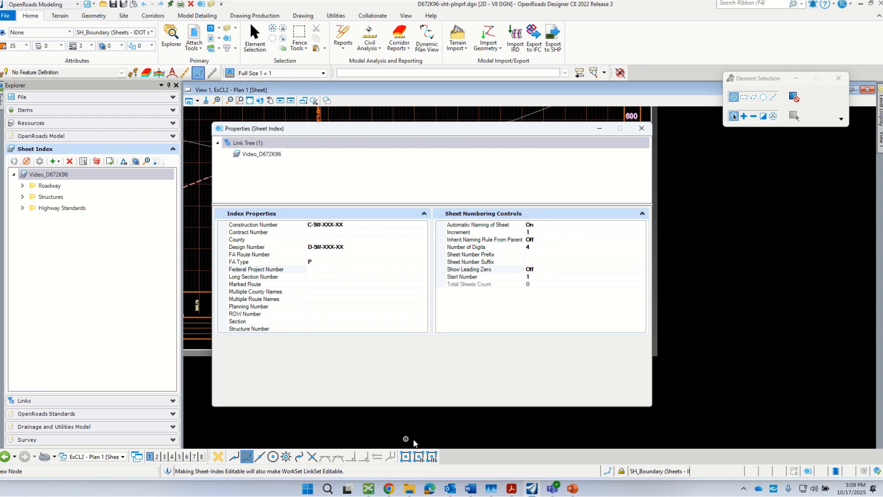
# Switch to the ArcGIS web map in Chrome and open the details of project point 72K96 near Little Indian.
pyautogui.moveTo(390, 491)
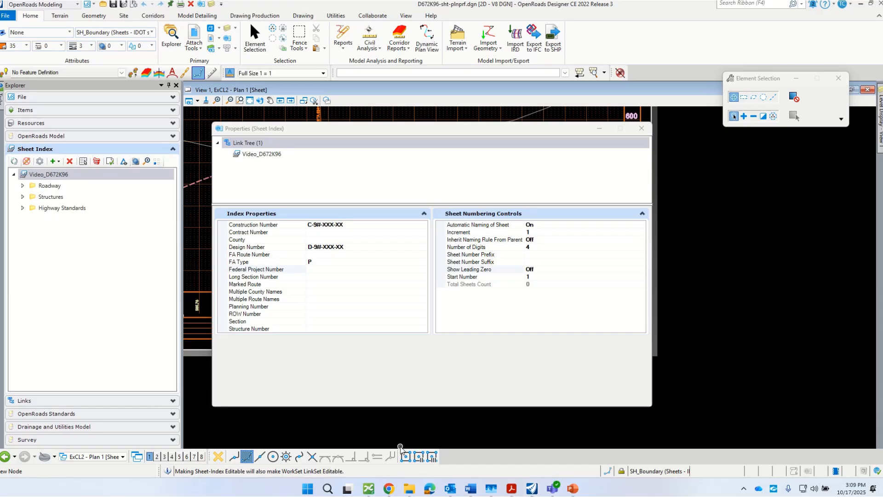
pyautogui.click(389, 489)
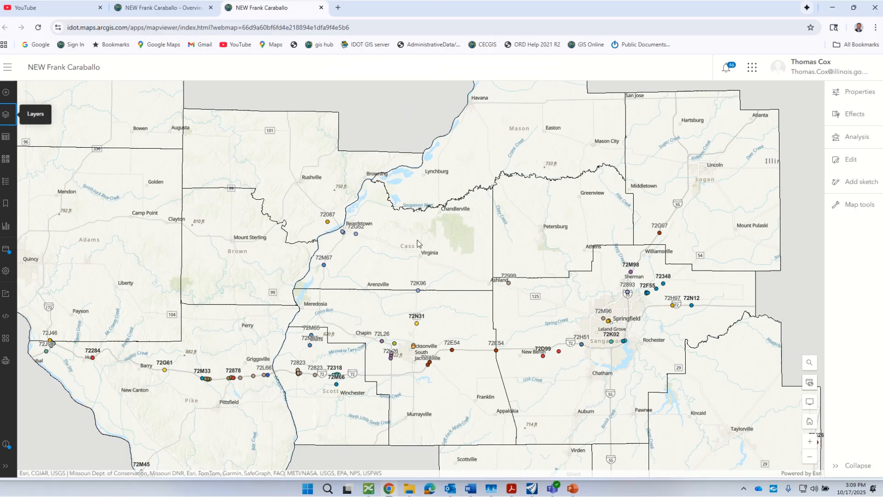
pyautogui.scroll(-1, 461, 241)
pyautogui.scroll(3, 447, 268)
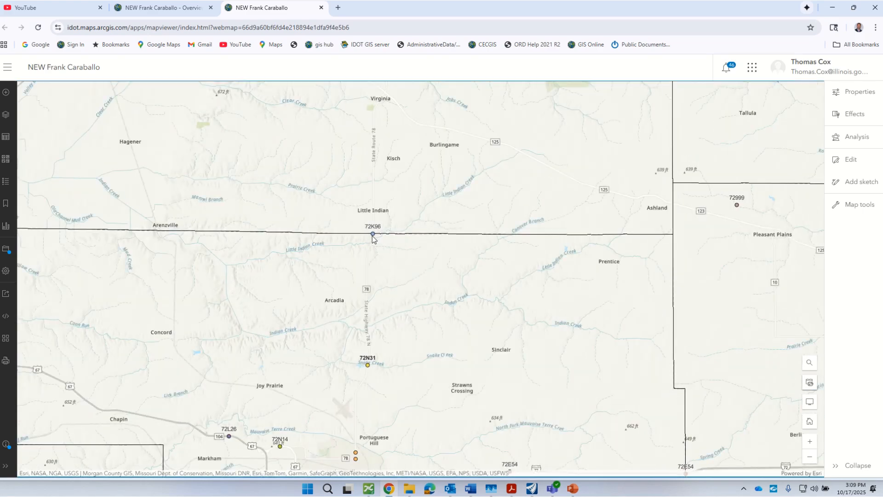
pyautogui.click(373, 234)
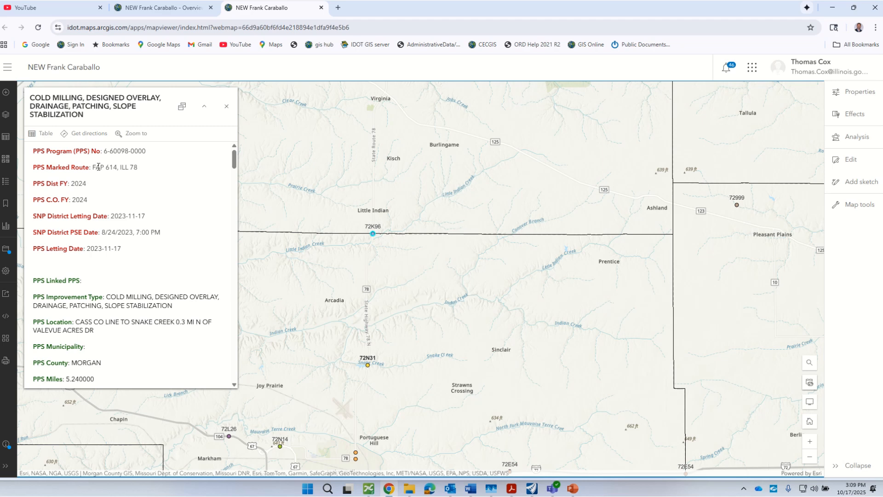
# Copy the PPS Marked Route value FAP 614, ILL 78 from the project's details.
pyautogui.click(138, 167)
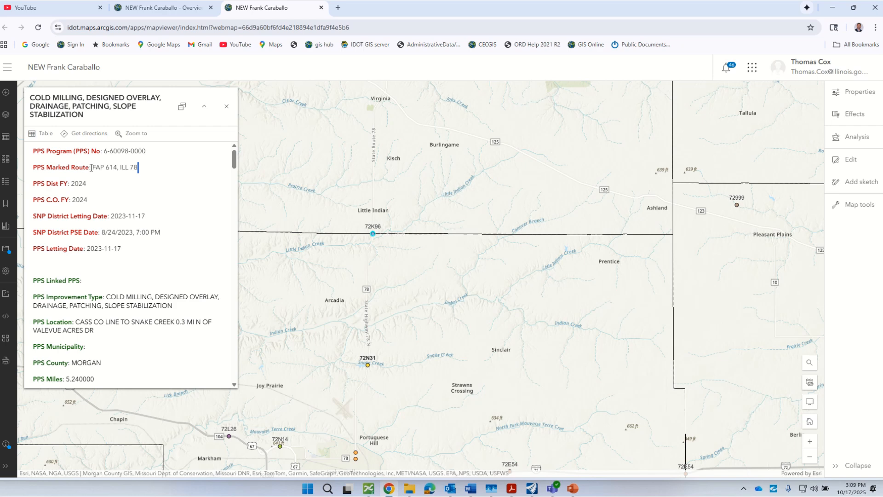
pyautogui.moveTo(93, 167); pyautogui.dragTo(134, 170)
pyautogui.rightClick(134, 172)
pyautogui.click(138, 181)
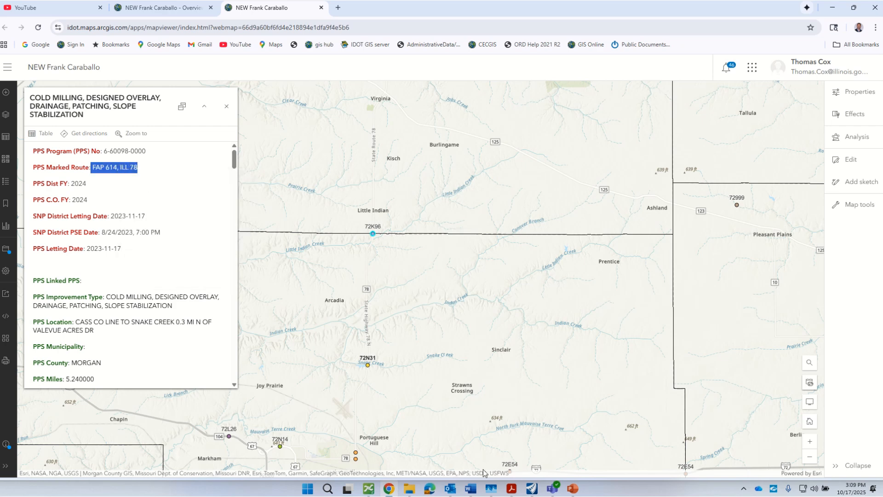
# Switch to OpenRoads Designer and paste the copied route FAP 614, ILL 78 into the sheet index's FA Route Number property.
pyautogui.click(533, 488)
pyautogui.click(319, 241)
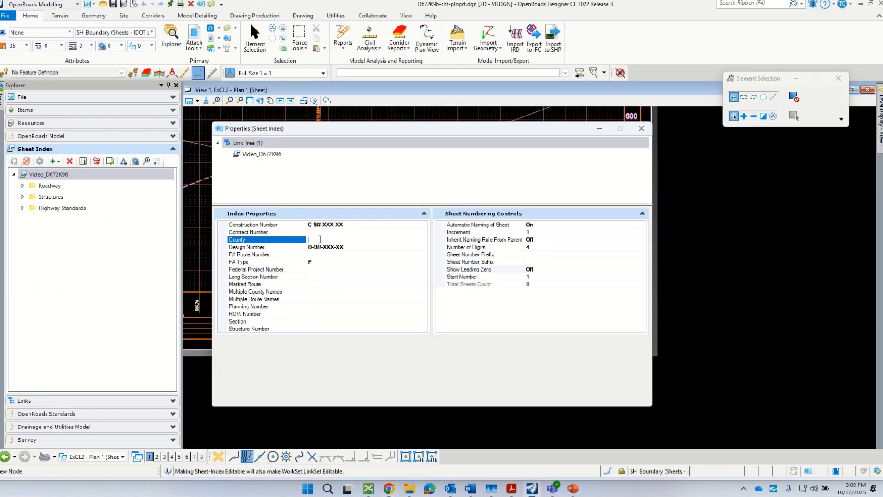
pyautogui.click(315, 233)
pyautogui.rightClick(315, 235)
pyautogui.click(316, 254)
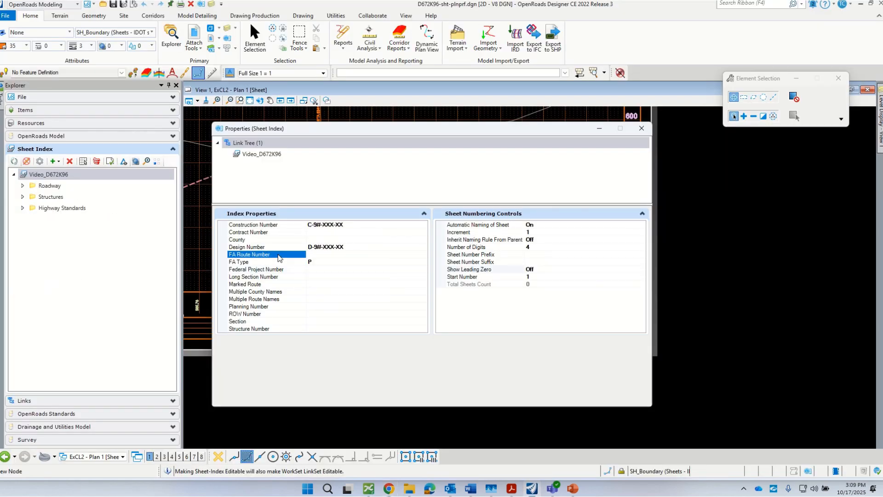
pyautogui.rightClick(315, 255)
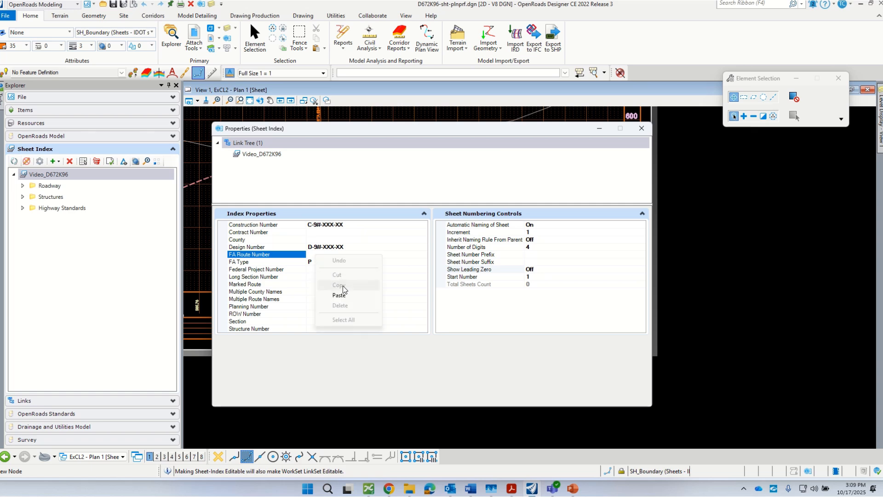
pyautogui.click(342, 295)
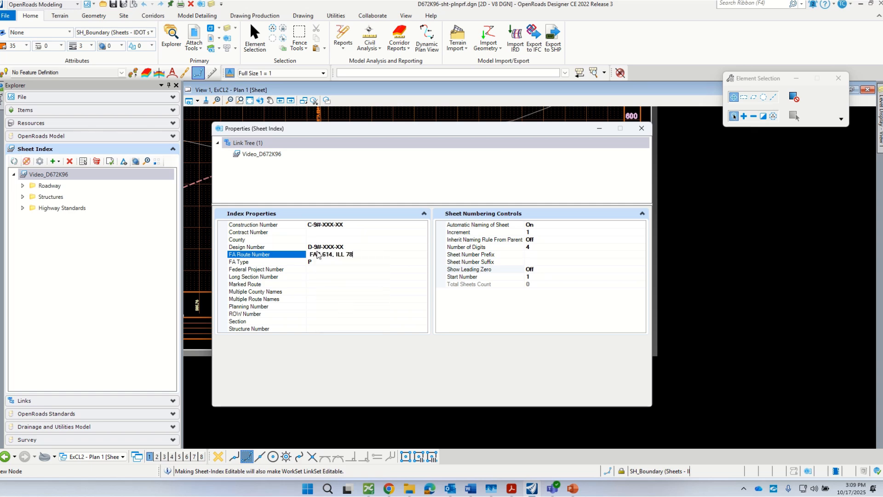
# Trim the pasted FA Route Number so it reads only 614.
pyautogui.click(323, 255)
pyautogui.press('BackSpace')
pyautogui.press('BackSpace')
pyautogui.press('BackSpace')
pyautogui.press('BackSpace')
pyautogui.press('BackSpace')
pyautogui.press('End')
pyautogui.press('BackSpace')
pyautogui.press('BackSpace')
pyautogui.press('BackSpace')
pyautogui.press('BackSpace')
pyautogui.press('BackSpace')
pyautogui.press('BackSpace')
# Return to the ArcGIS map in Chrome and copy the PPS County value MORGAN from the project's details.
pyautogui.moveTo(389, 488)
pyautogui.click(393, 462)
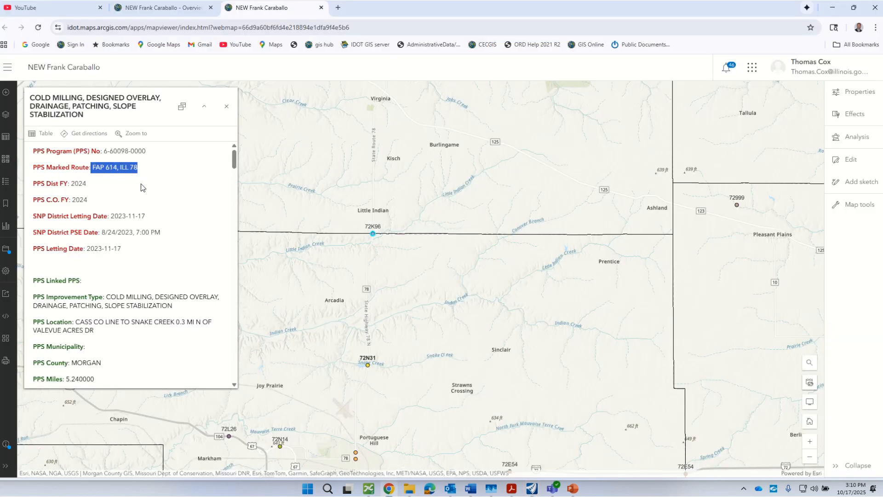
pyautogui.click(173, 208)
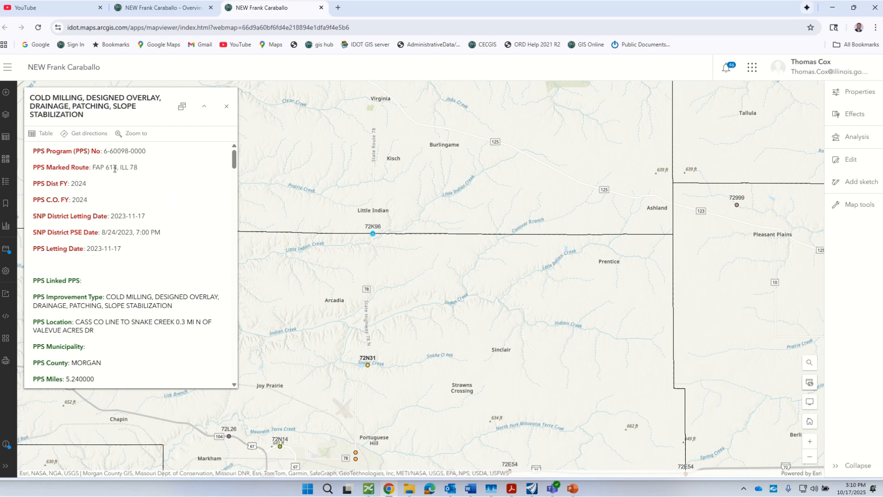
pyautogui.scroll(-3, 104, 237)
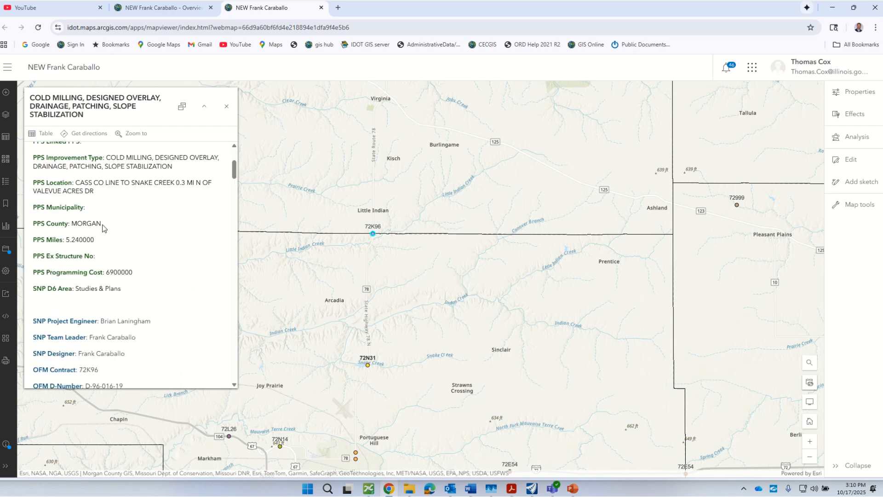
pyautogui.moveTo(110, 226); pyautogui.dragTo(73, 225)
pyautogui.rightClick(82, 224)
pyautogui.click(110, 235)
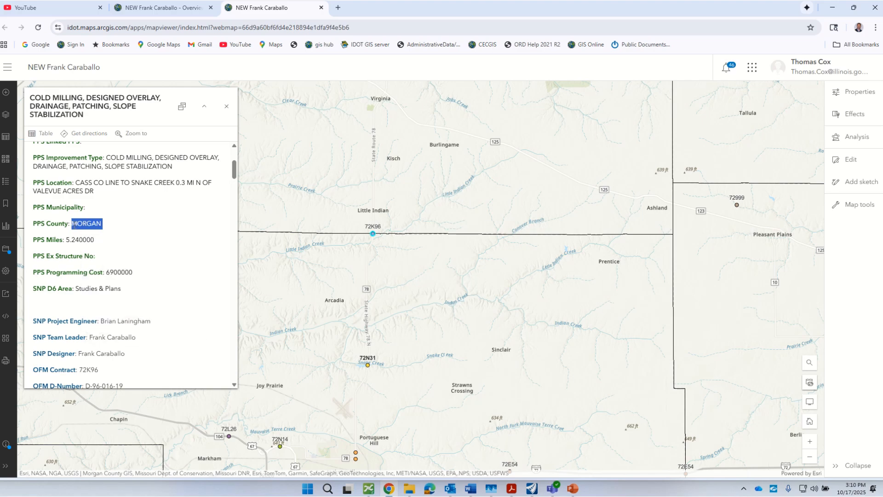
# Go back to OpenRoads Designer and paste MORGAN into the sheet index's County property.
pyautogui.click(831, 6)
pyautogui.click(300, 270)
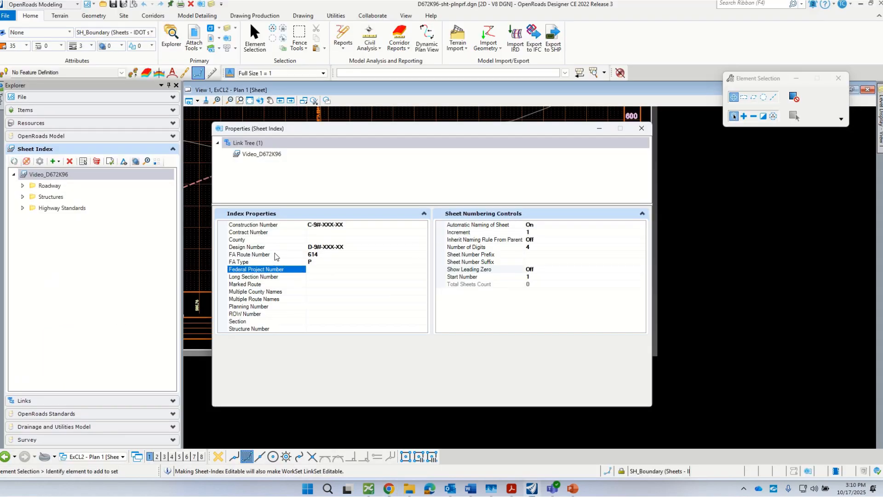
pyautogui.click(315, 240)
pyautogui.rightClick(315, 240)
pyautogui.click(340, 280)
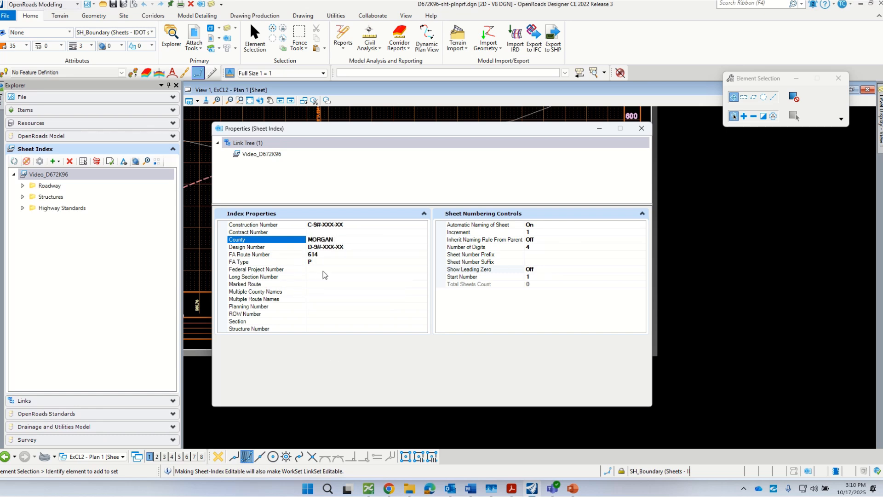
# Switch to the ArcGIS map in Chrome and copy the OFM Federal Proj No value STP-BQ5Q(193).
pyautogui.click(389, 489)
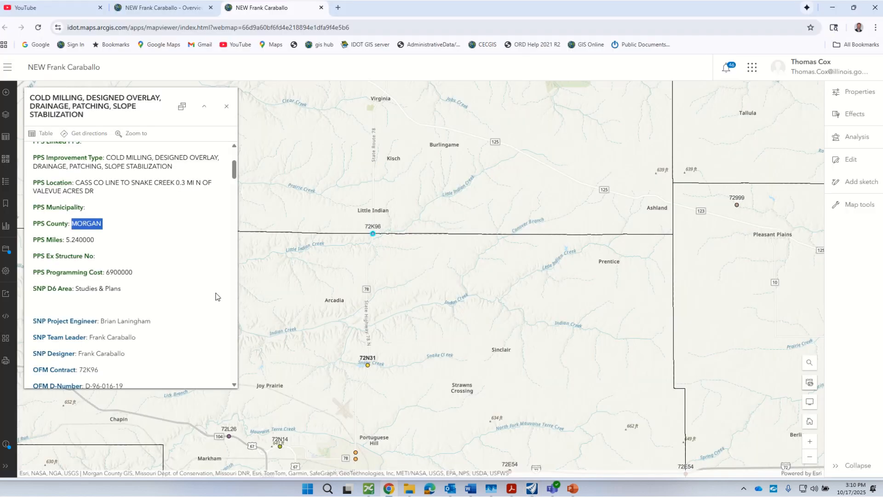
pyautogui.scroll(-3, 157, 290)
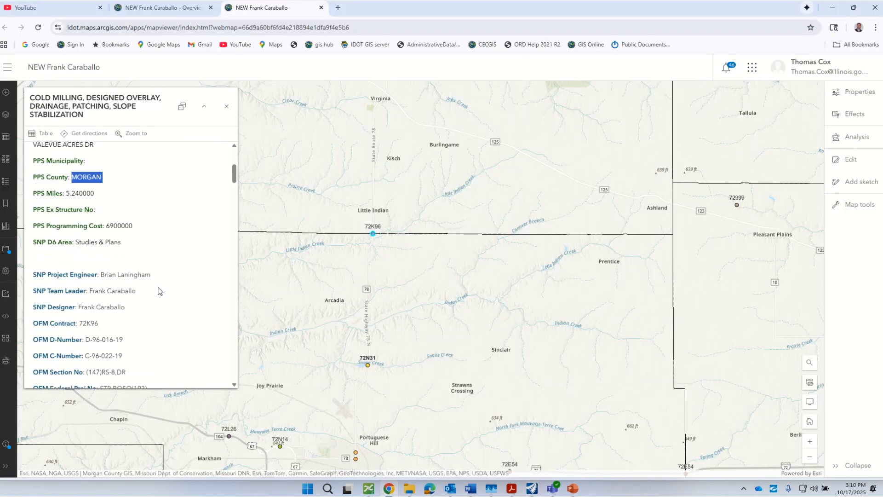
pyautogui.moveTo(152, 299); pyautogui.dragTo(100, 296)
pyautogui.rightClick(119, 301)
pyautogui.click(136, 309)
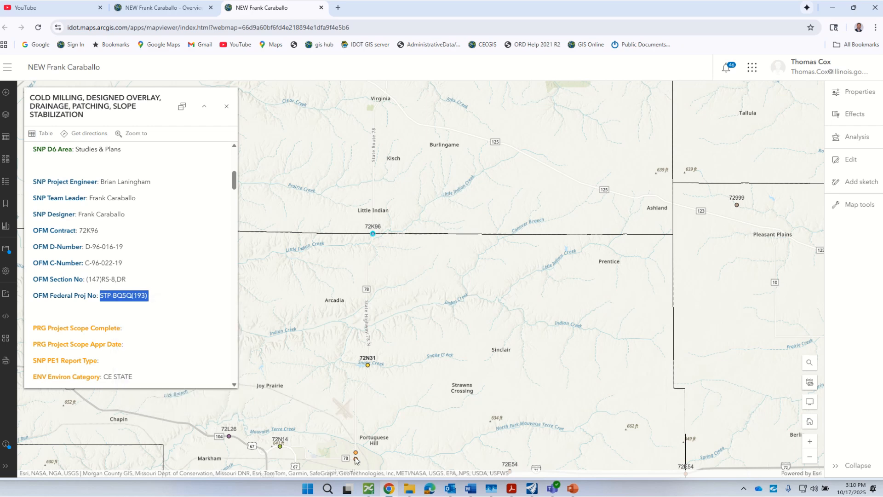
# Switch to OpenRoads Designer and paste STP-BQ5Q(193) into the sheet index's Federal Project Number property.
pyautogui.click(533, 489)
pyautogui.click(311, 284)
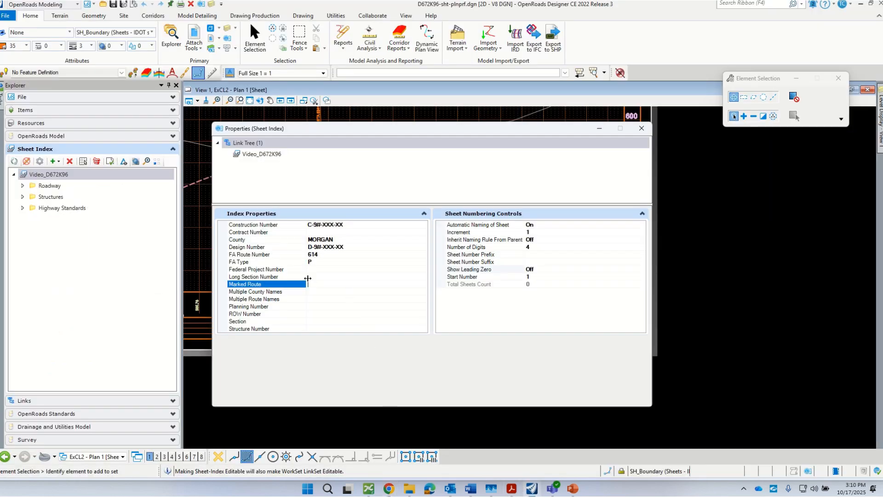
pyautogui.click(312, 269)
pyautogui.rightClick(313, 270)
pyautogui.click(338, 310)
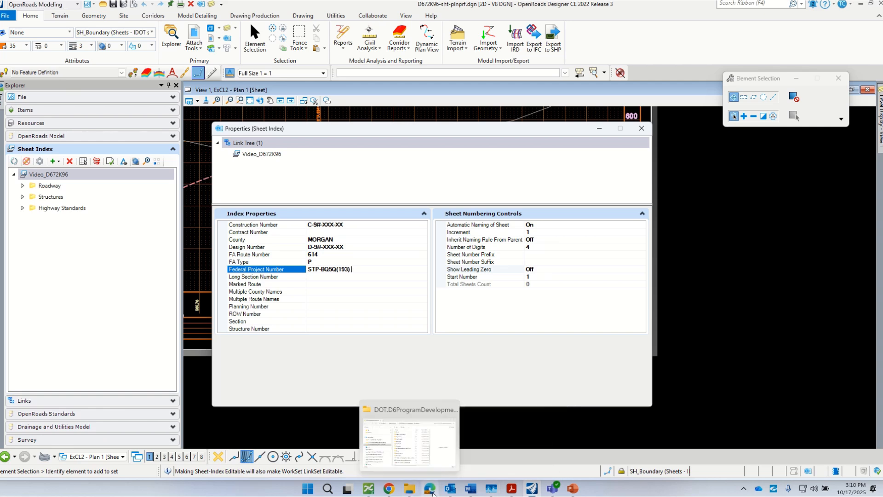
# Return to the ArcGIS map in Chrome and copy the OFM Contract value 72K96 from the project's details.
pyautogui.moveTo(389, 489)
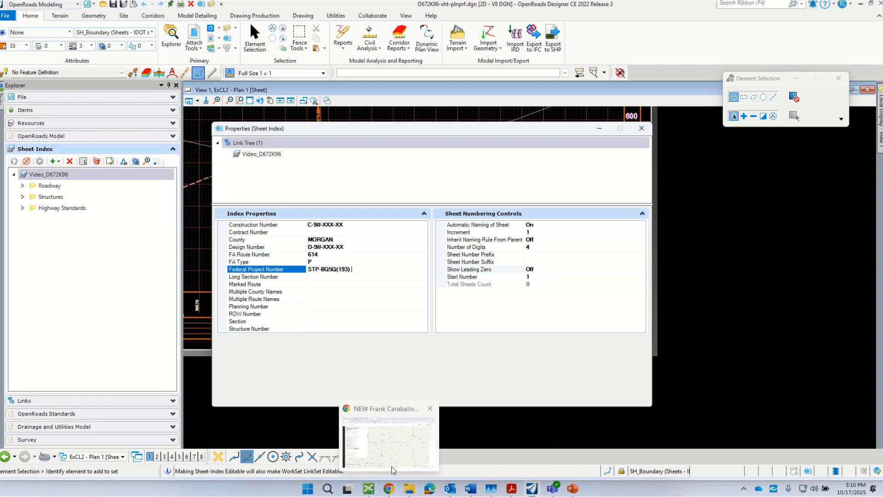
pyautogui.click(391, 466)
pyautogui.click(112, 244)
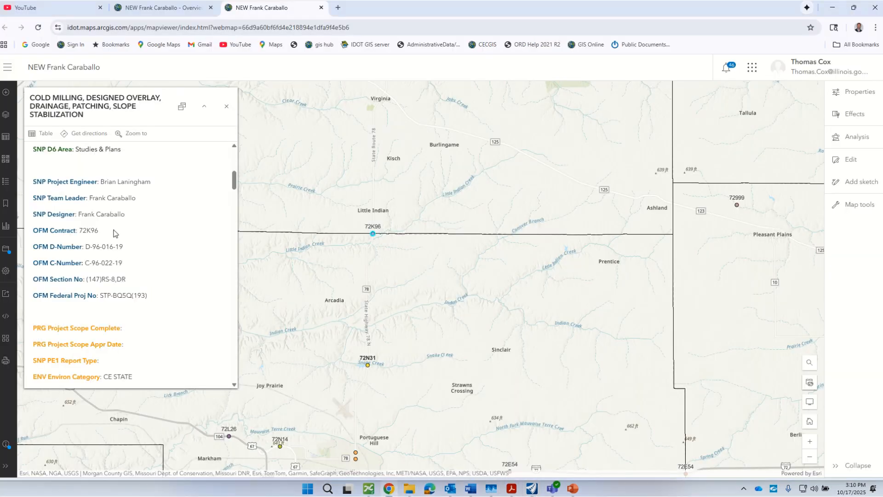
pyautogui.doubleClick(89, 230)
pyautogui.rightClick(98, 231)
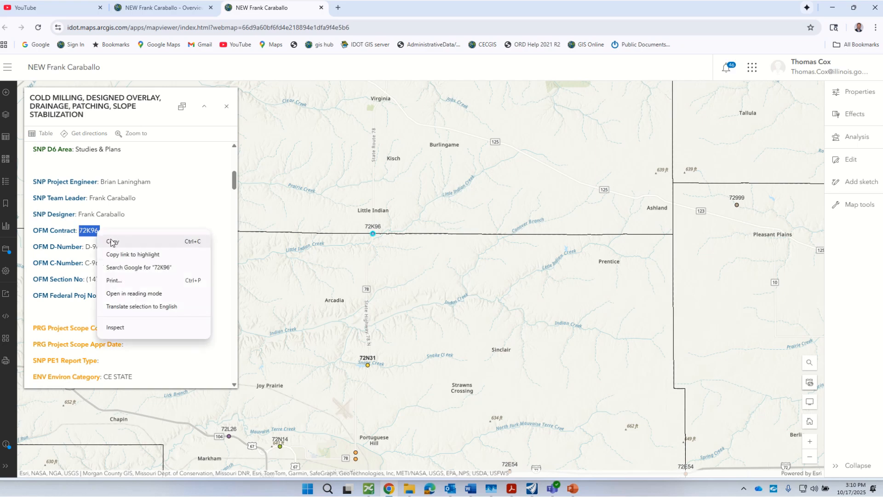
pyautogui.click(111, 242)
# Back in OpenRoads Designer, paste 72K96 into the sheet index's Contract Number property and close the properties window.
pyautogui.click(832, 7)
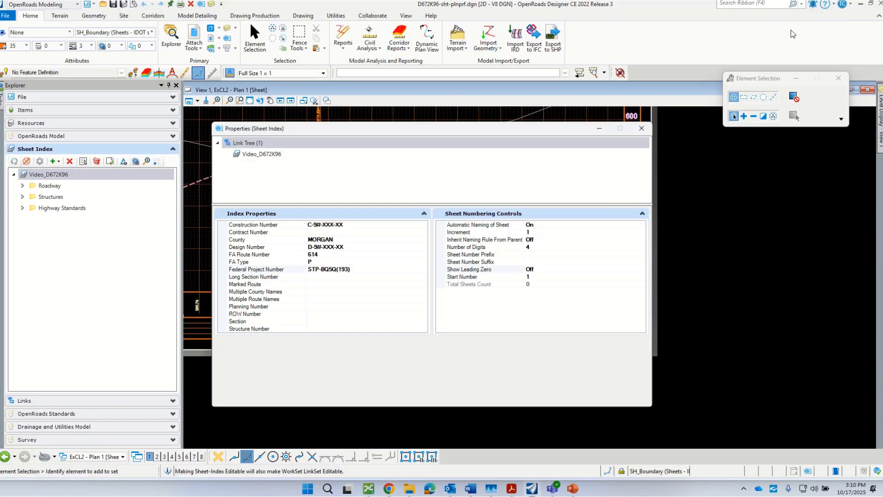
pyautogui.click(322, 232)
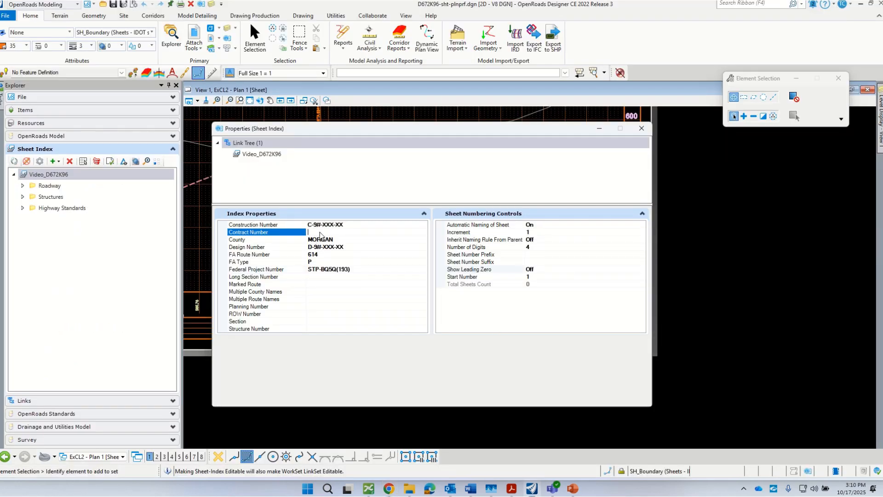
pyautogui.rightClick(321, 235)
pyautogui.click(346, 273)
pyautogui.click(321, 292)
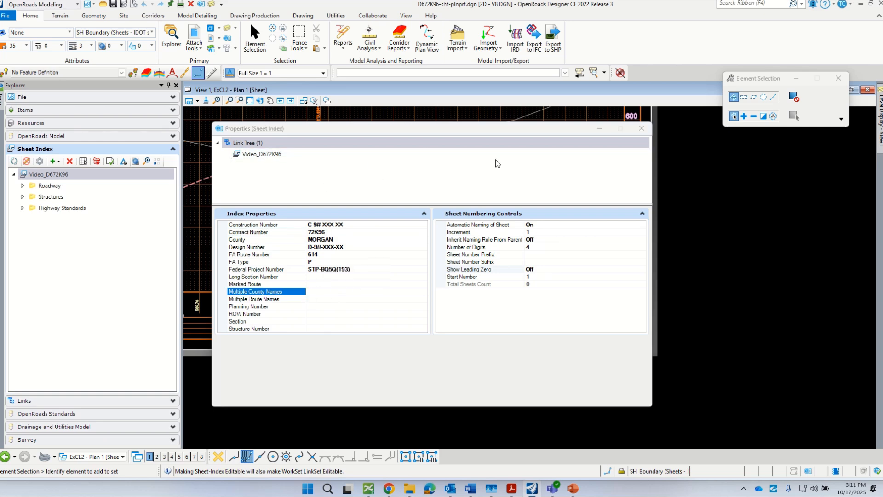
pyautogui.click(641, 131)
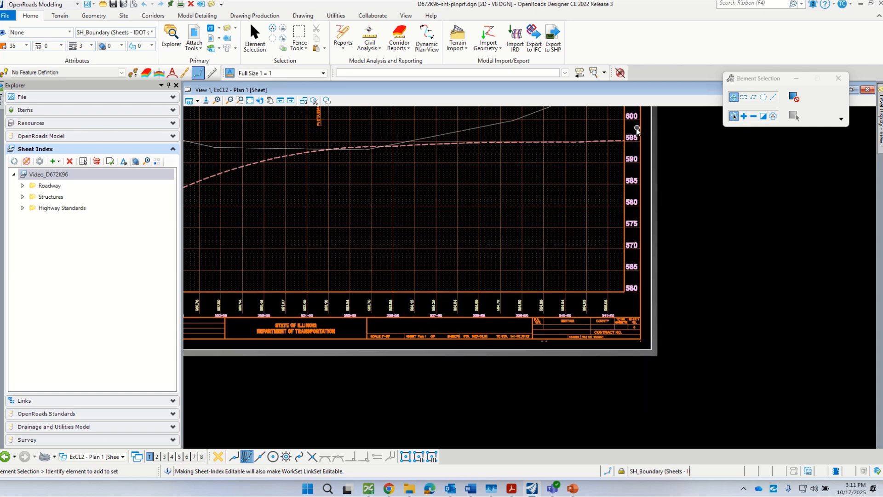
# Expand the Roadway folder in the sheet index and open its Plan and Profile subfolder.
pyautogui.scroll(-3, 622, 360)
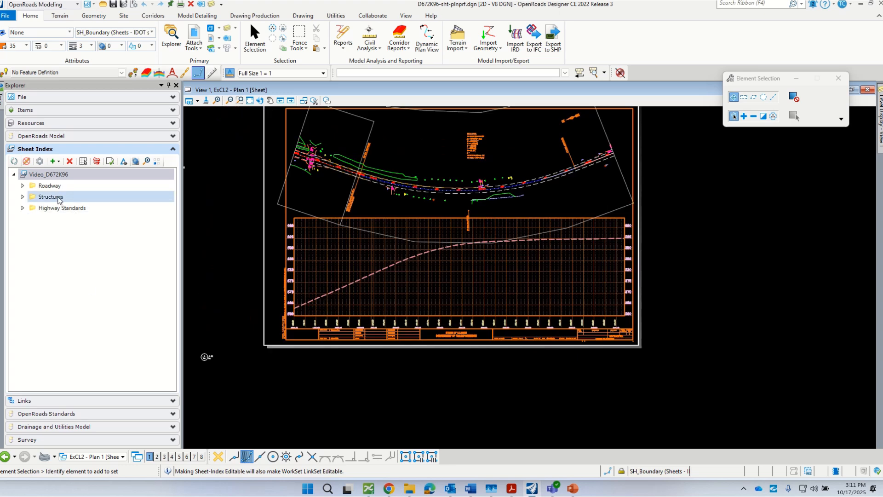
pyautogui.scroll(2, 595, 341)
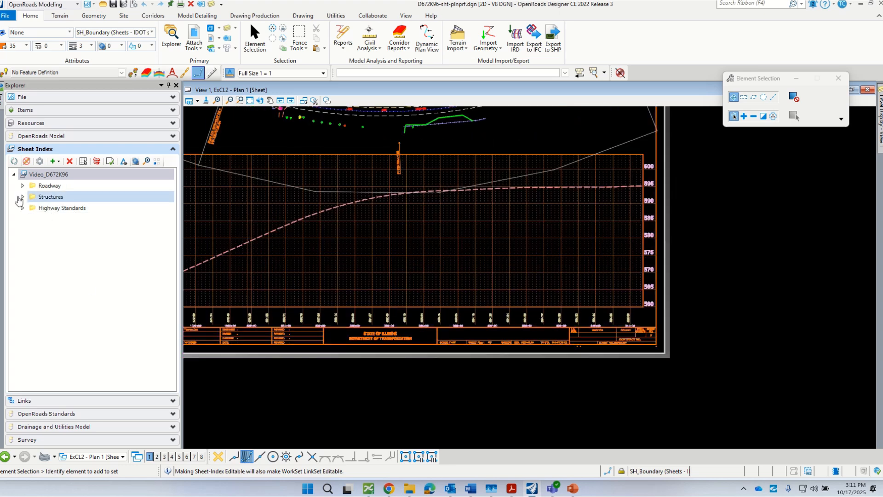
pyautogui.click(22, 186)
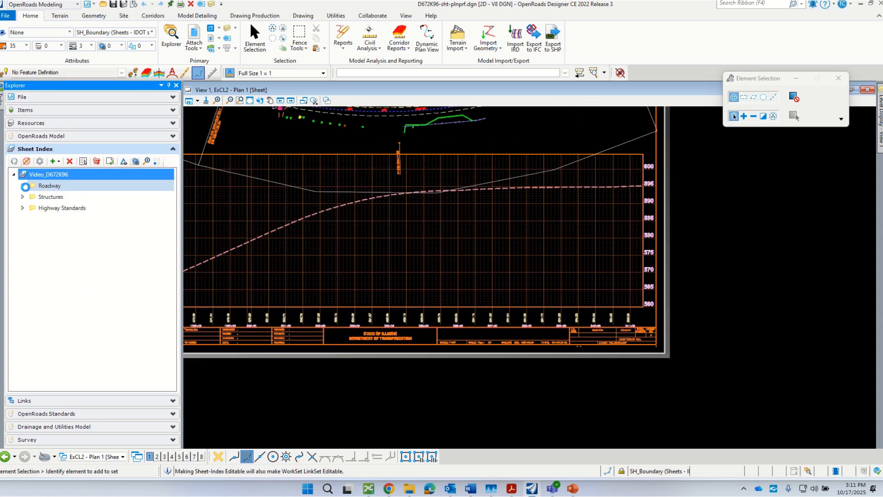
pyautogui.scroll(-2, 609, 396)
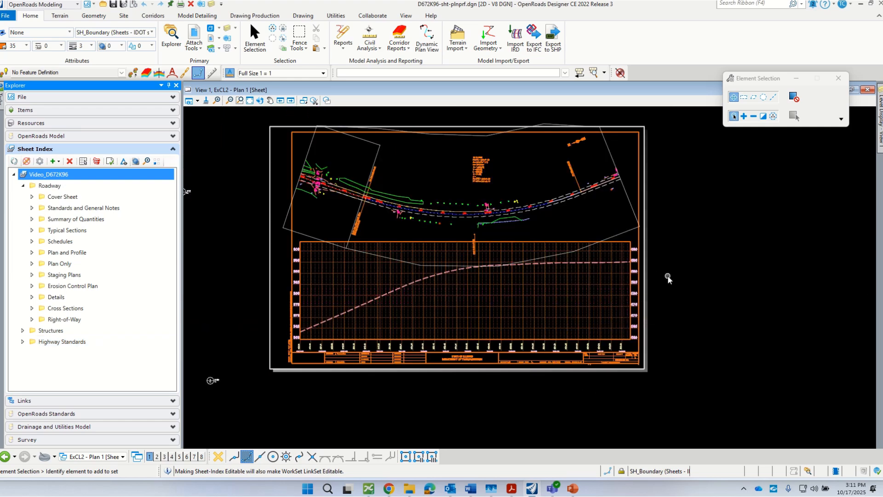
pyautogui.scroll(2, 569, 368)
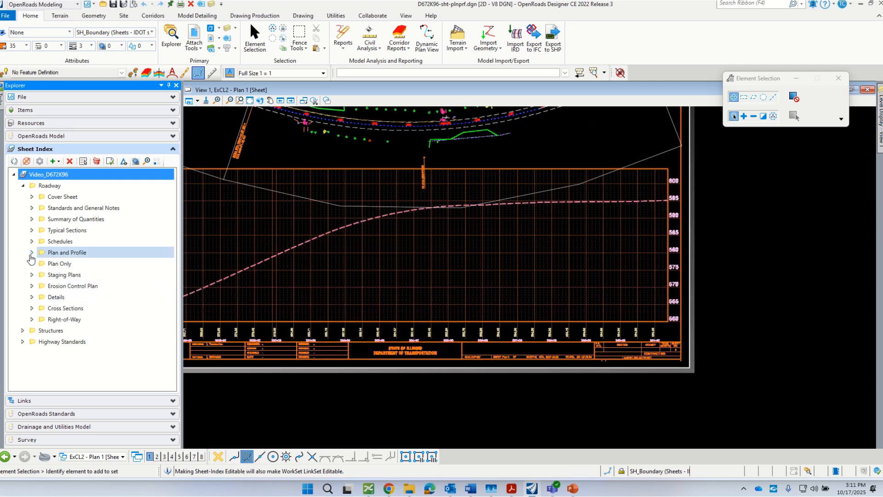
pyautogui.click(31, 254)
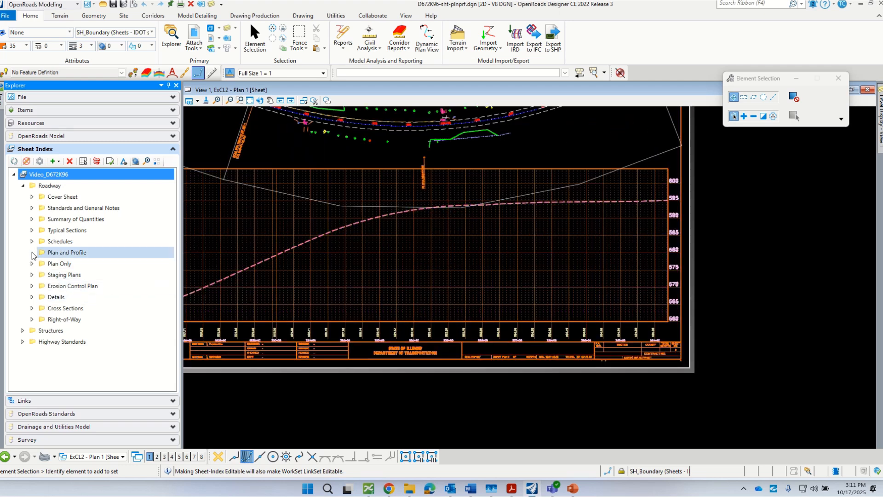
pyautogui.click(59, 163)
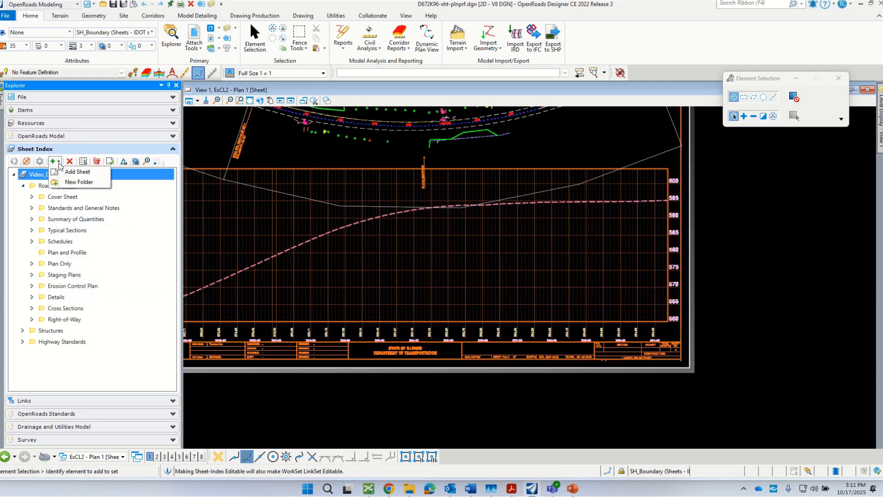
pyautogui.click(74, 172)
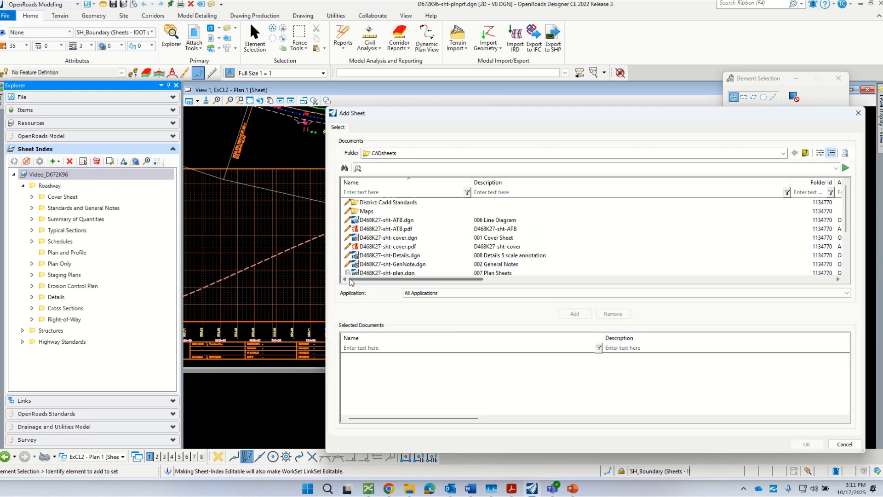
pyautogui.click(859, 114)
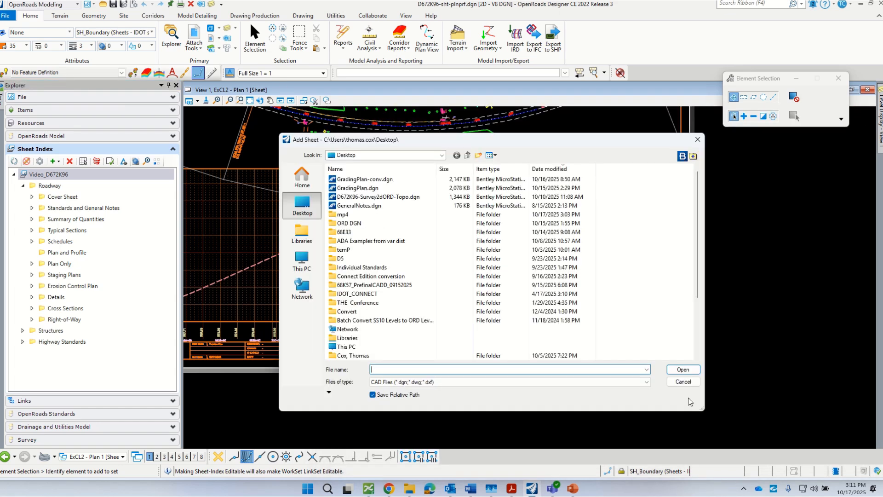
pyautogui.click(684, 382)
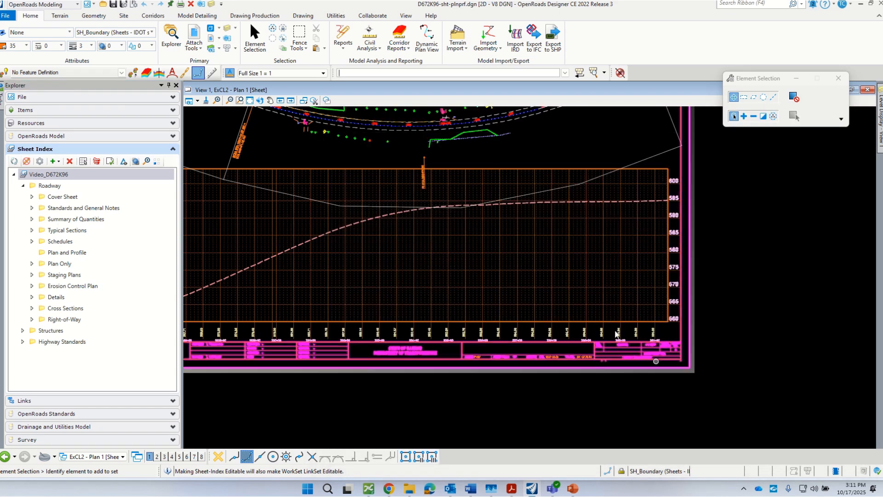
# Add the ExCL2 - Plan 1 [Sheet] model from the models list to the Plan and Profile folder and select its new entry.
pyautogui.click(212, 30)
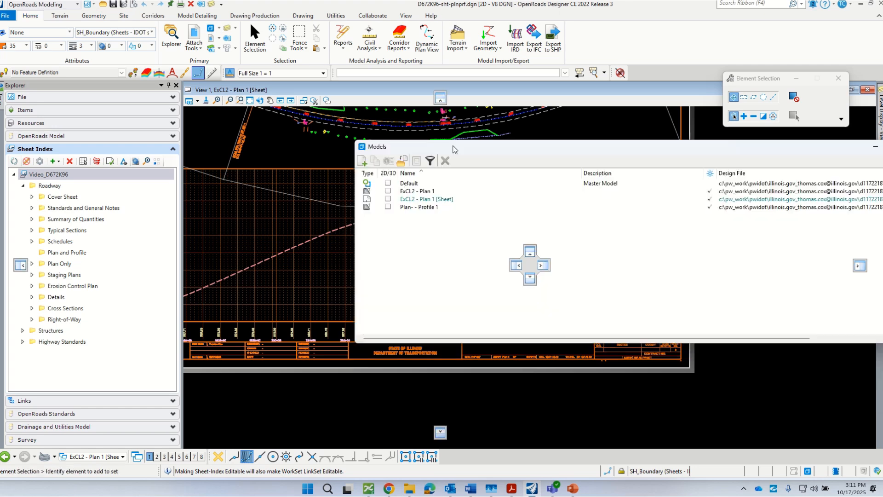
pyautogui.moveTo(453, 149); pyautogui.dragTo(362, 144)
pyautogui.click(324, 194)
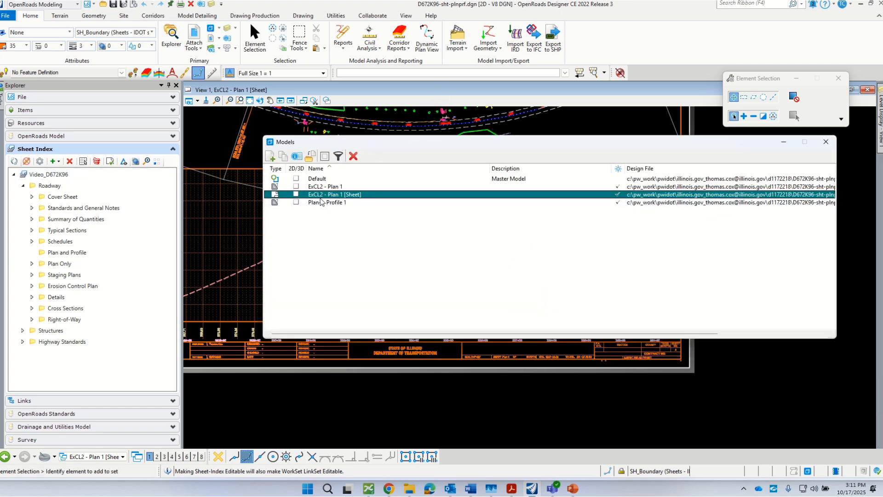
pyautogui.moveTo(315, 197); pyautogui.dragTo(73, 256)
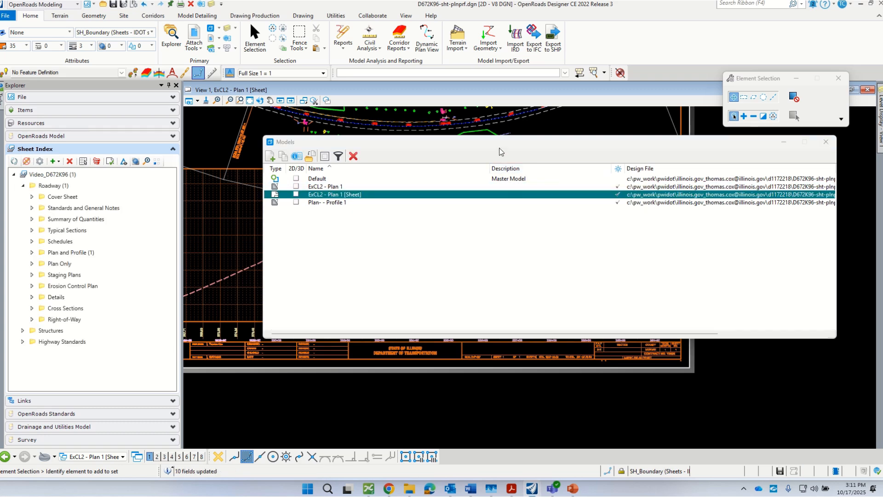
pyautogui.moveTo(503, 142); pyautogui.dragTo(498, 118)
pyautogui.scroll(2, 543, 335)
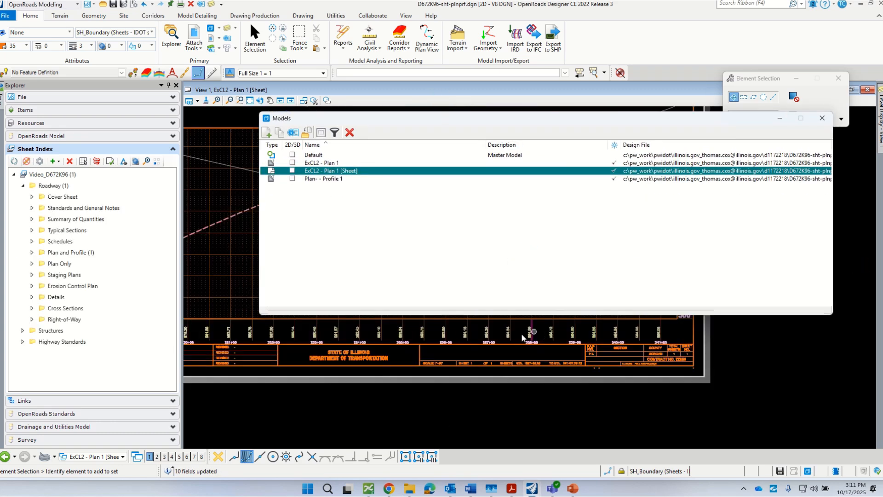
pyautogui.click(32, 253)
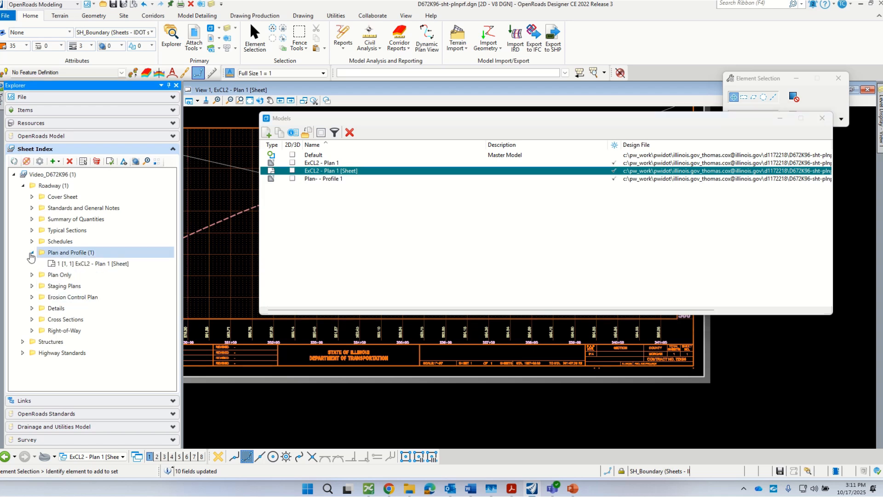
pyautogui.click(87, 263)
# Examine the title block's scale, sheet, station, route and contract fields and close the models list.
pyautogui.scroll(5, 498, 332)
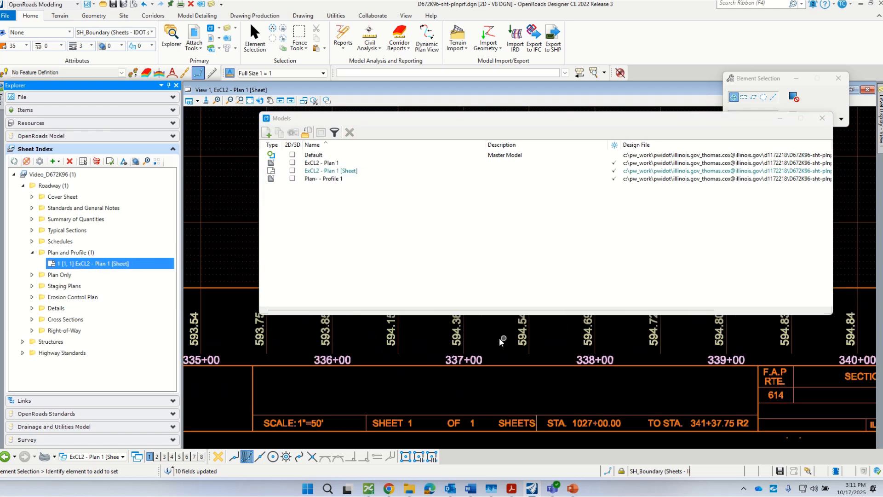
pyautogui.scroll(-4, 396, 336)
pyautogui.scroll(3, 416, 361)
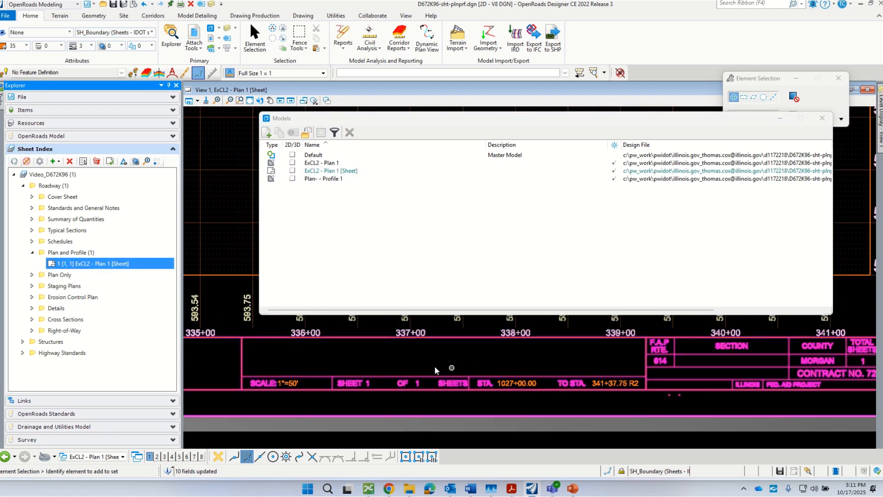
pyautogui.scroll(-1, 460, 371)
pyautogui.scroll(3, 655, 387)
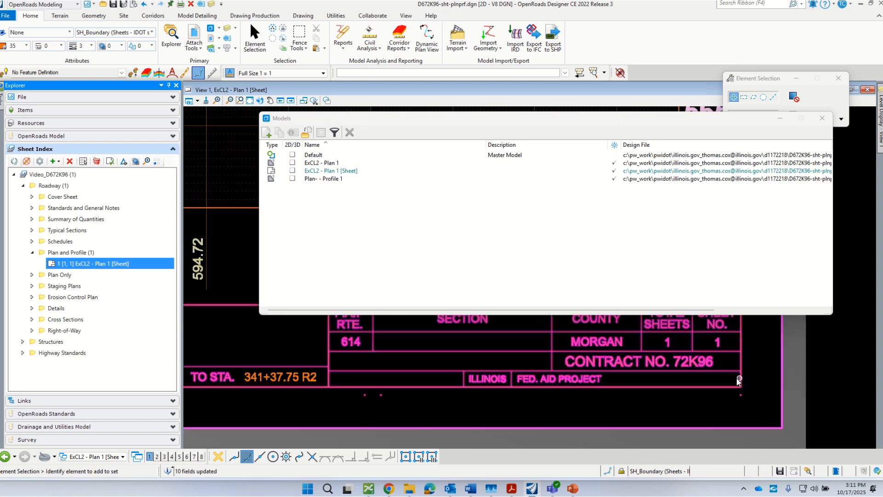
pyautogui.click(822, 119)
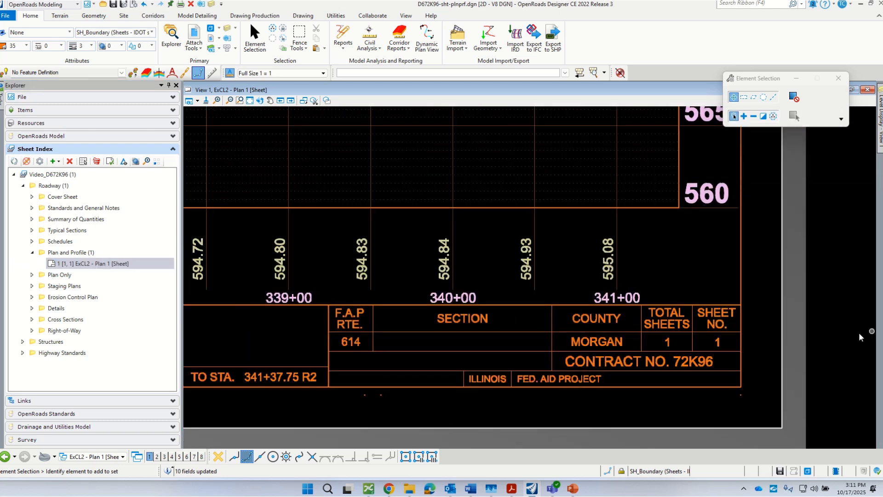
# Examine the title block's section and federal aid project fields and the sheet title area above the scale.
pyautogui.scroll(-1, 634, 224)
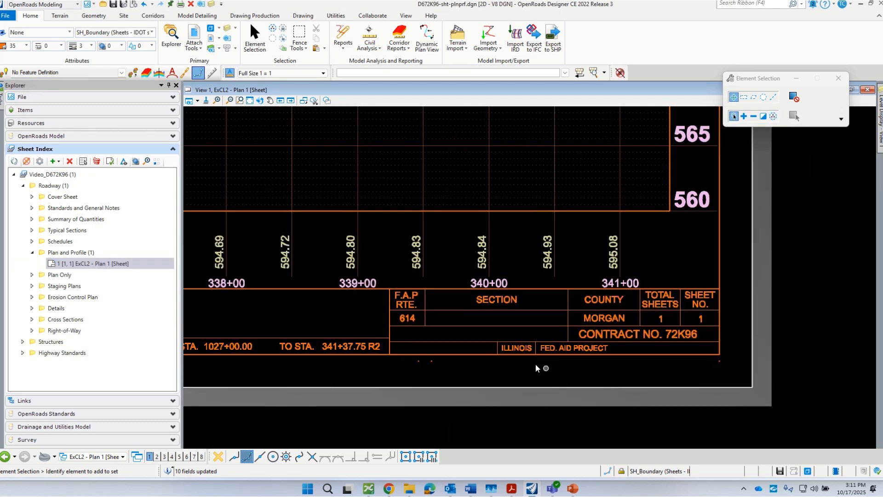
pyautogui.scroll(1, 504, 315)
pyautogui.scroll(-1, 501, 317)
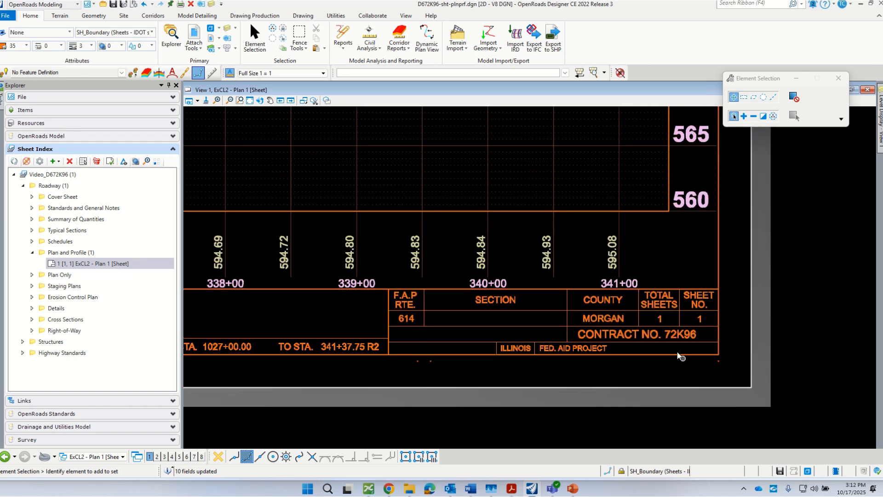
pyautogui.scroll(-1, 610, 330)
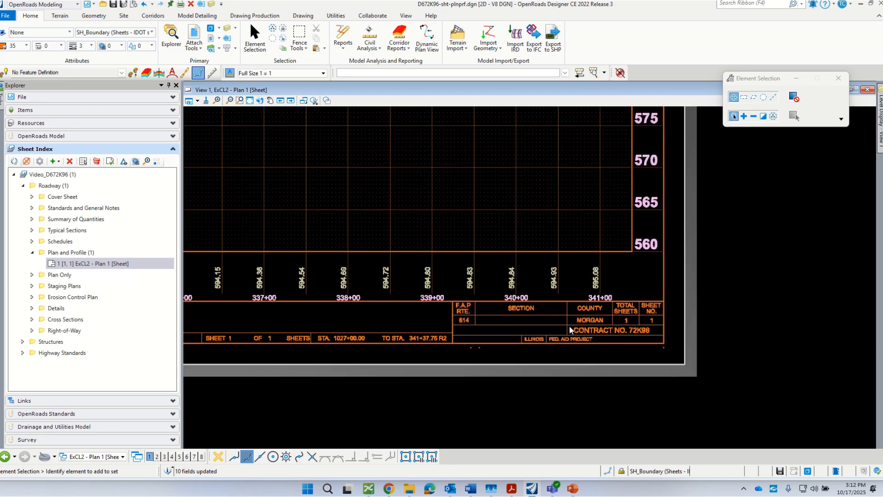
pyautogui.scroll(-1, 576, 340)
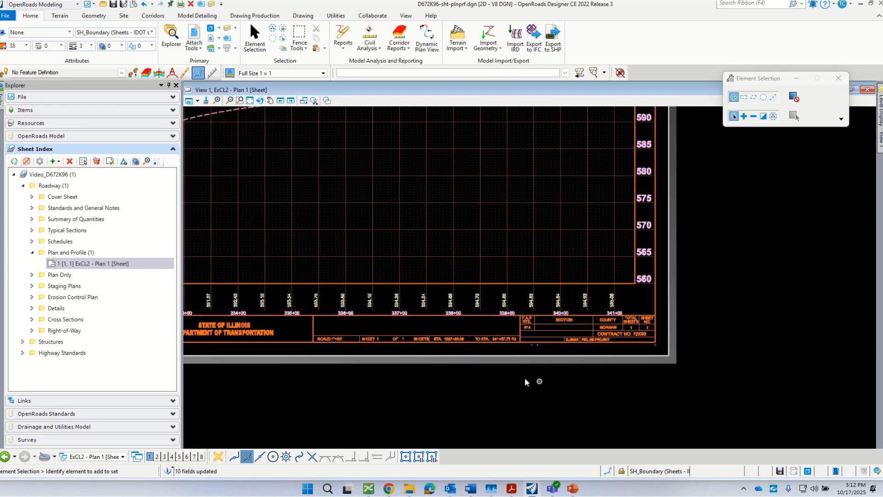
pyautogui.scroll(2, 317, 337)
pyautogui.scroll(-2, 584, 381)
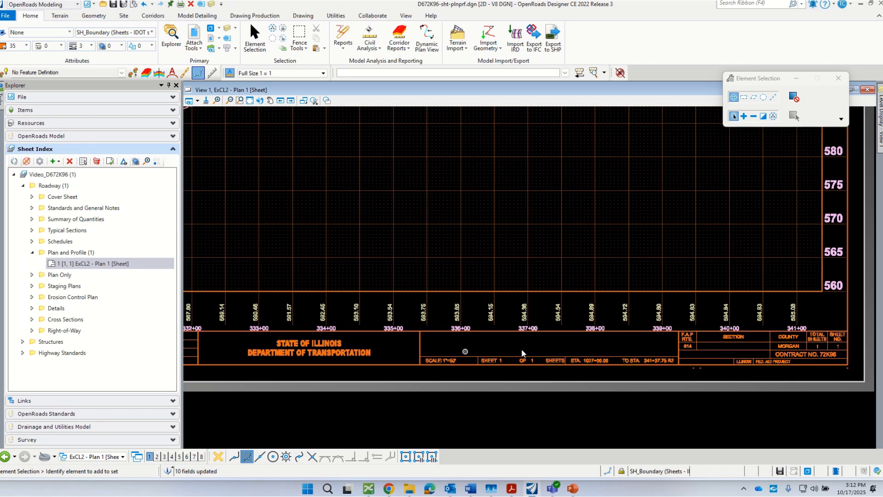
pyautogui.scroll(2, 552, 343)
pyautogui.scroll(-1, 412, 326)
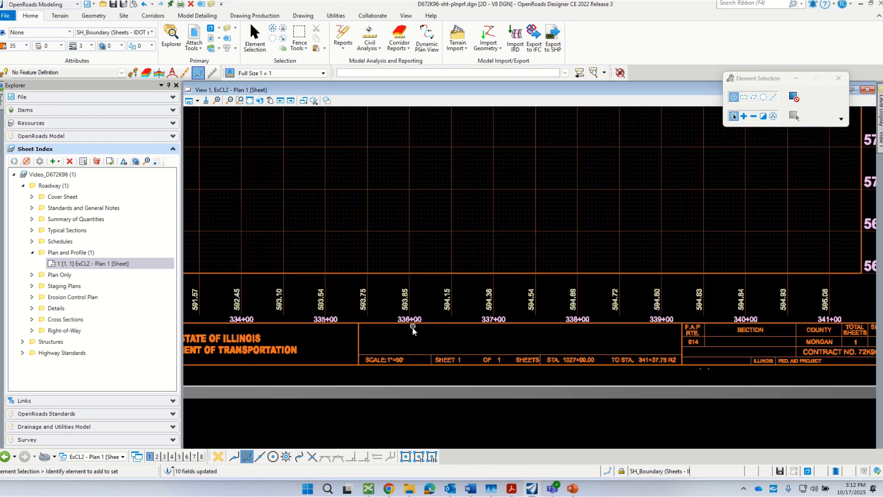
pyautogui.scroll(-1, 499, 339)
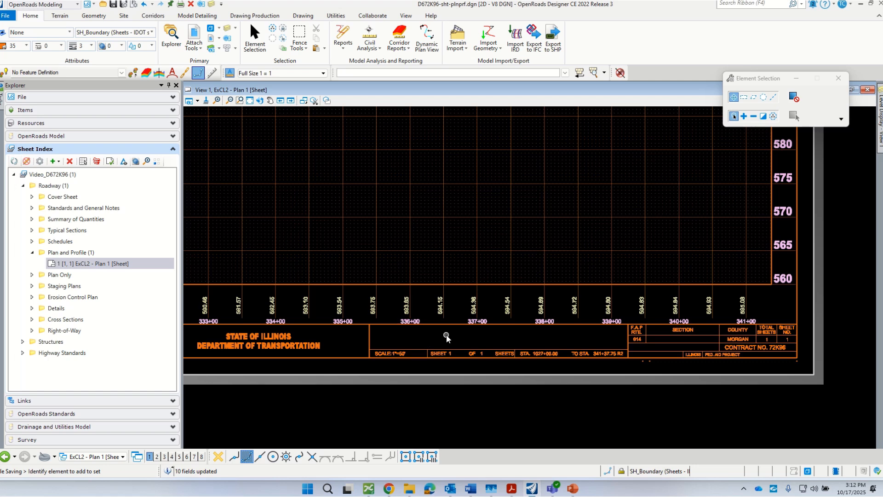
# Open the properties of the indexed ExCL2 - Plan 1 sheet and set Sheet Title Line 2 to PLAN AND PROFILE SHEET.
pyautogui.click(92, 264)
pyautogui.rightClick(104, 263)
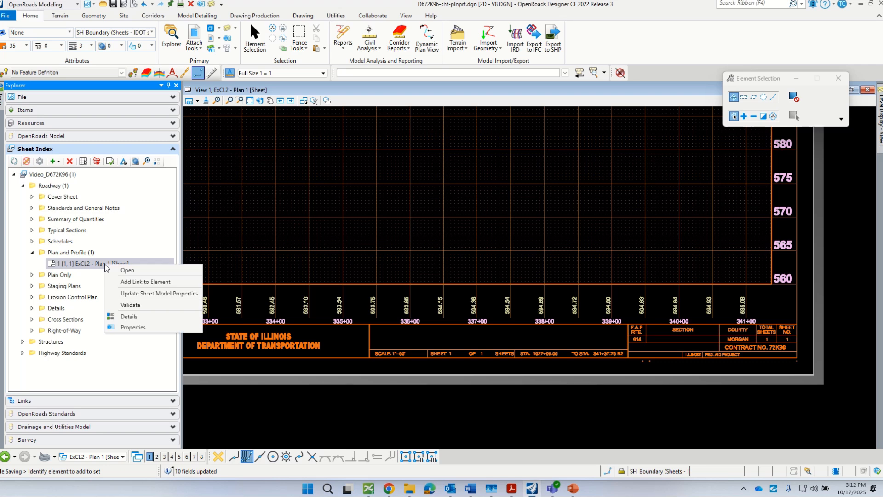
pyautogui.click(135, 327)
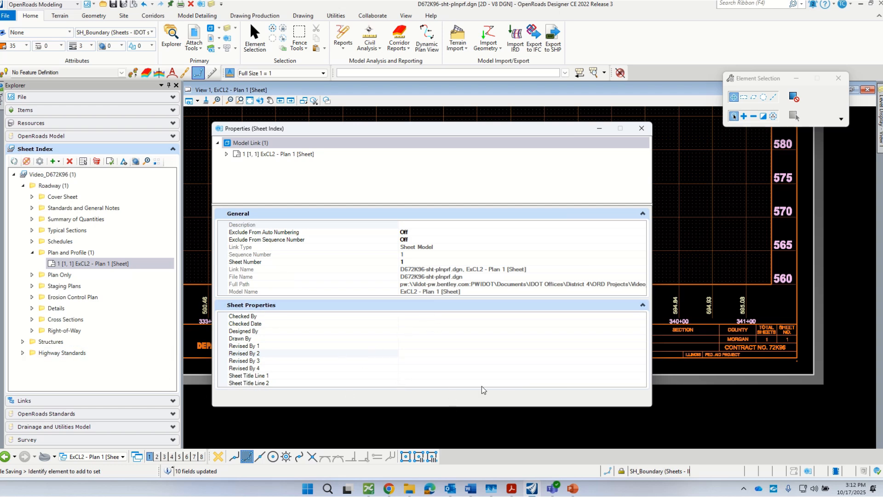
pyautogui.click(405, 383)
pyautogui.click(410, 375)
pyautogui.click(411, 382)
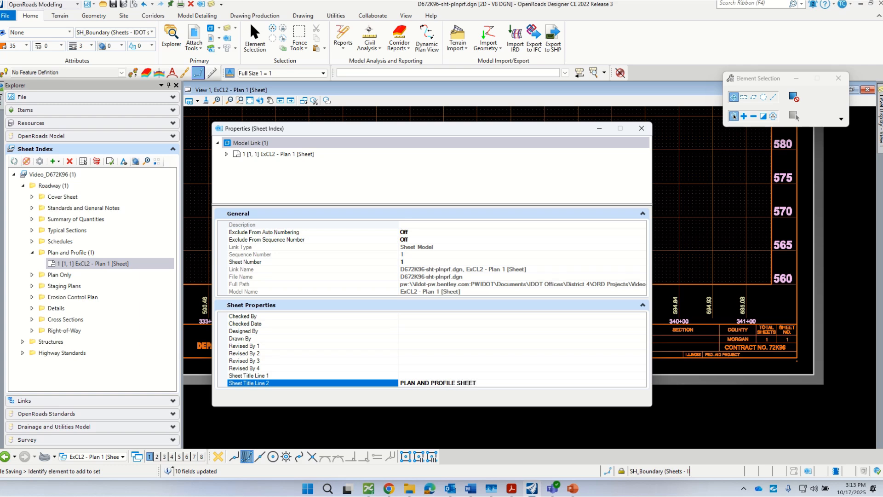
pyautogui.press('Return')
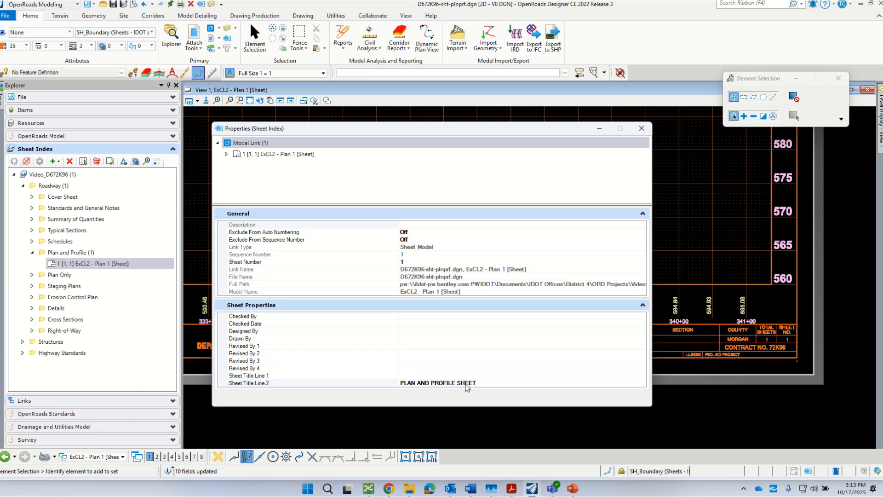
# Move the text PLAN AND PROFILE SHEET from Sheet Title Line 2 to Sheet Title Line 1.
pyautogui.click(485, 382)
pyautogui.moveTo(481, 382); pyautogui.dragTo(397, 383)
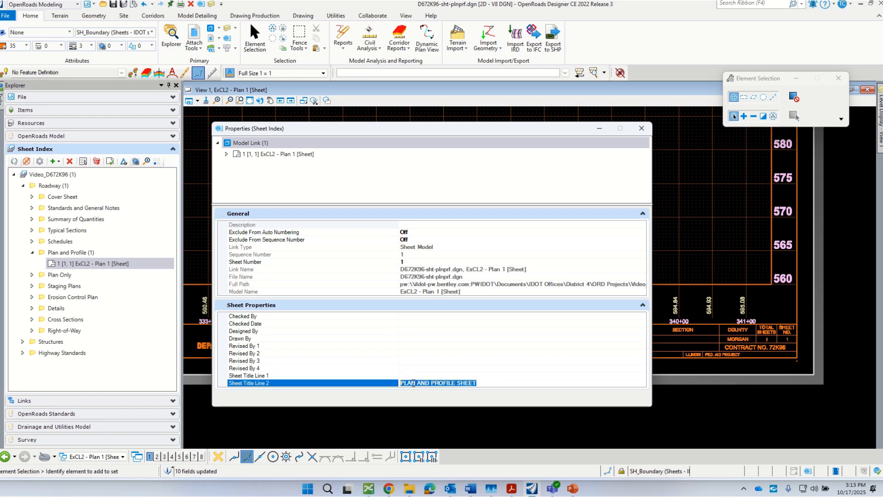
pyautogui.rightClick(414, 382)
pyautogui.click(436, 403)
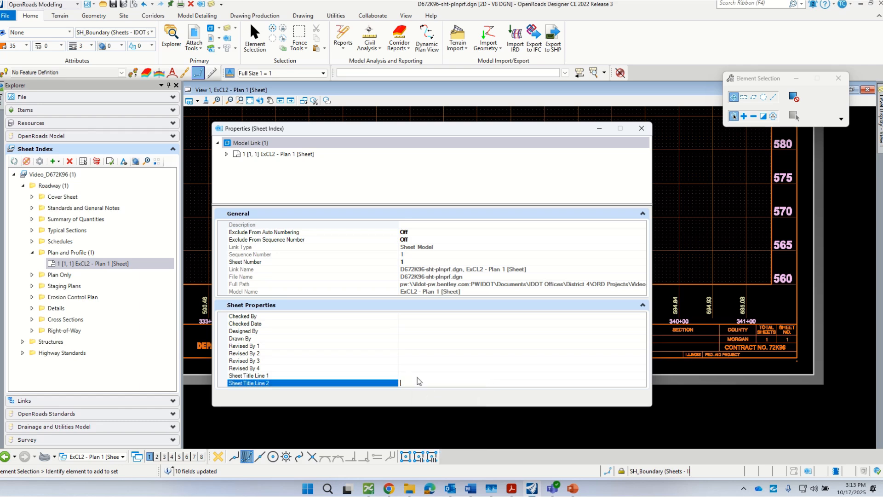
pyautogui.click(402, 376)
pyautogui.rightClick(422, 386)
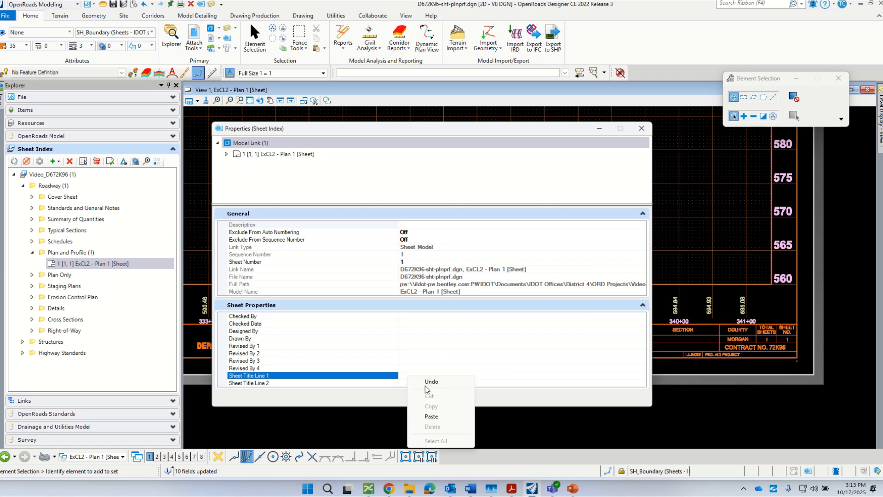
pyautogui.click(450, 414)
# Begin Sheet Title Line 2 with FAP and switch to Chrome to look up the marked route in the project's GIS record.
pyautogui.click(415, 384)
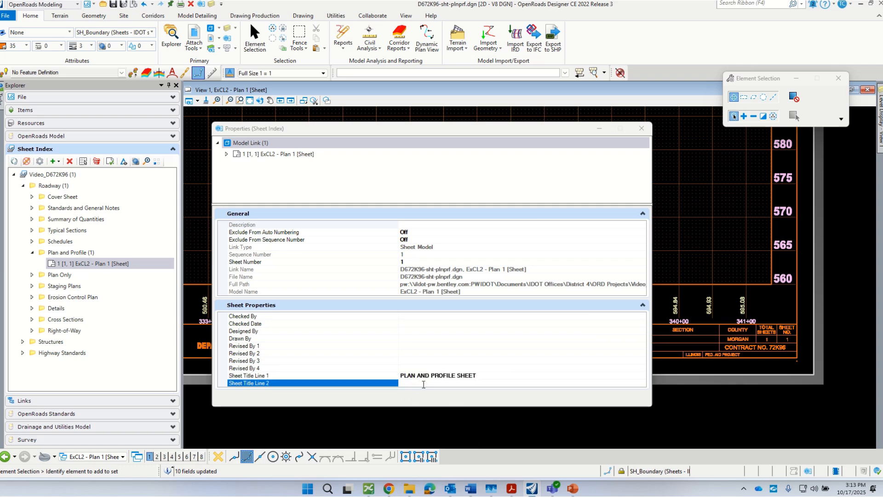
pyautogui.write('FAP')
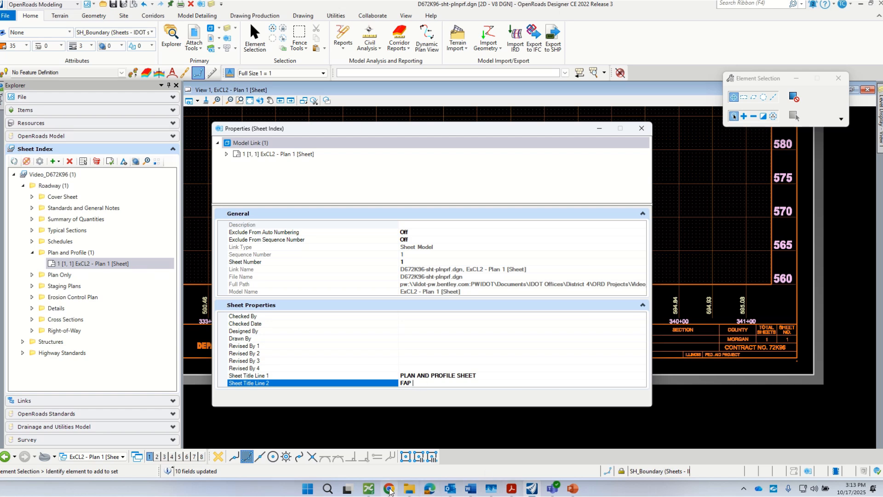
pyautogui.moveTo(389, 492)
pyautogui.click(395, 468)
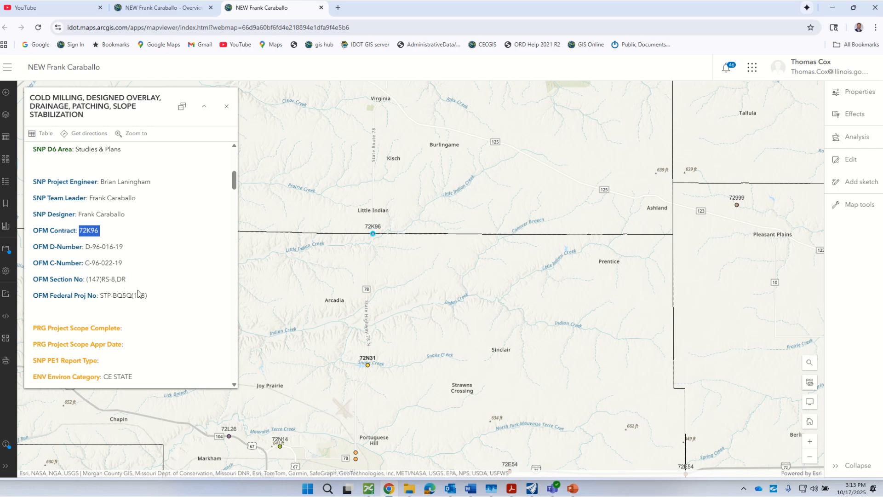
pyautogui.scroll(4, 129, 293)
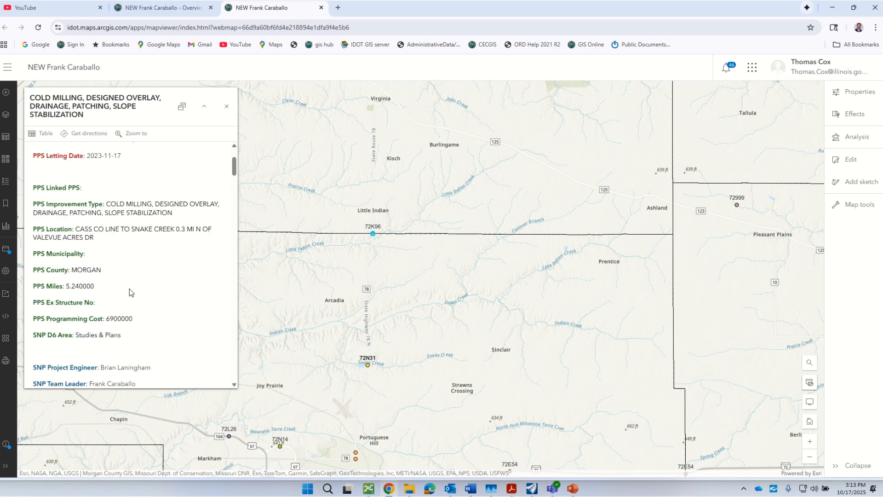
pyautogui.scroll(2, 155, 289)
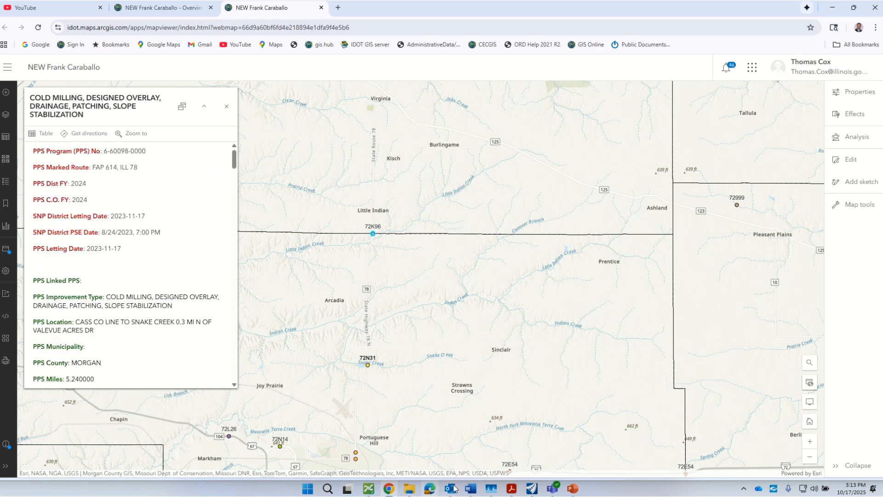
# Switch back to OpenRoads Designer and complete Sheet Title Line 2 as FAP 614 (IL 78).
pyautogui.moveTo(532, 490)
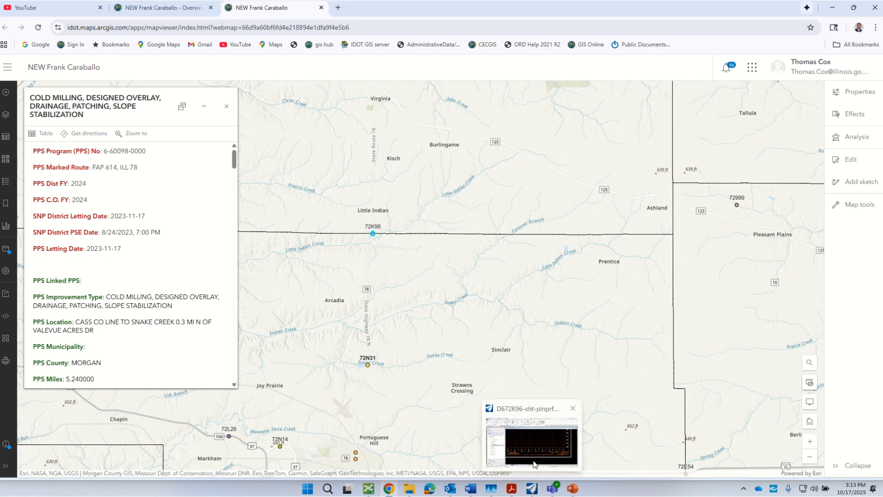
pyautogui.click(533, 444)
pyautogui.click(423, 383)
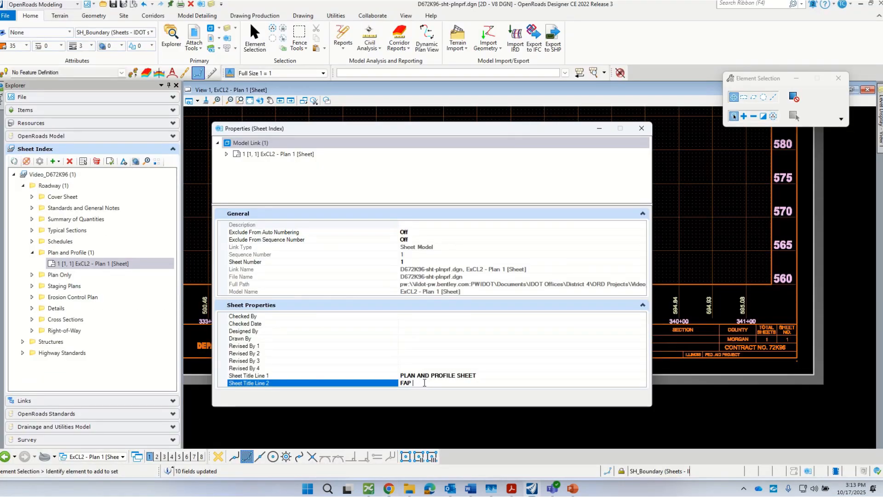
pyautogui.write('614 (IL 78')
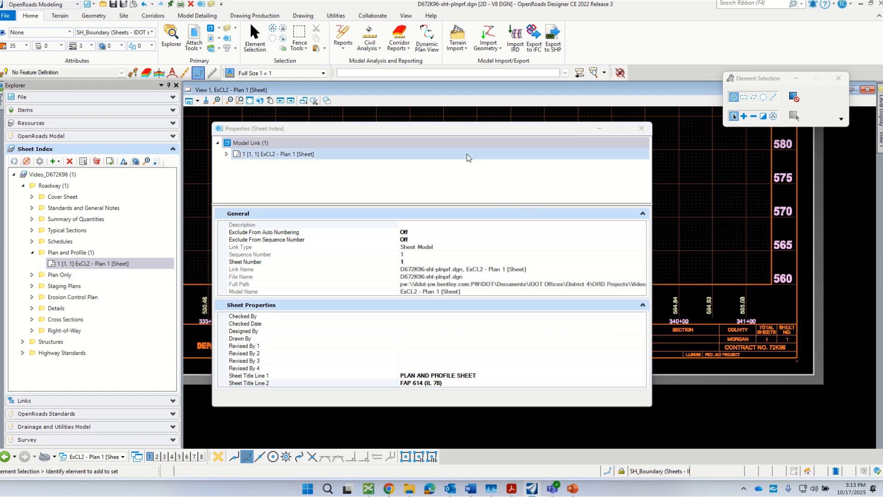
# Check both title lines of the ExCL2 - Plan 1 sheet against the title block and close the sheet's properties.
pyautogui.moveTo(406, 130); pyautogui.dragTo(882, 230)
pyautogui.scroll(-4, 504, 339)
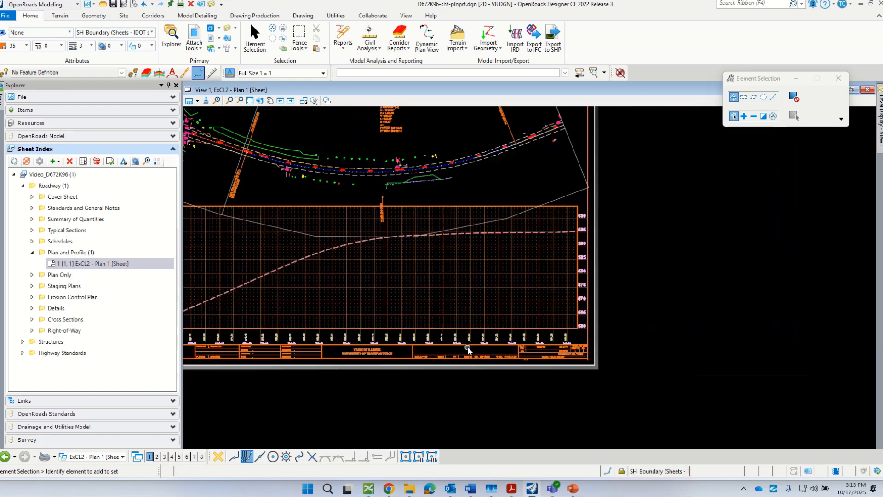
pyautogui.scroll(1, 504, 339)
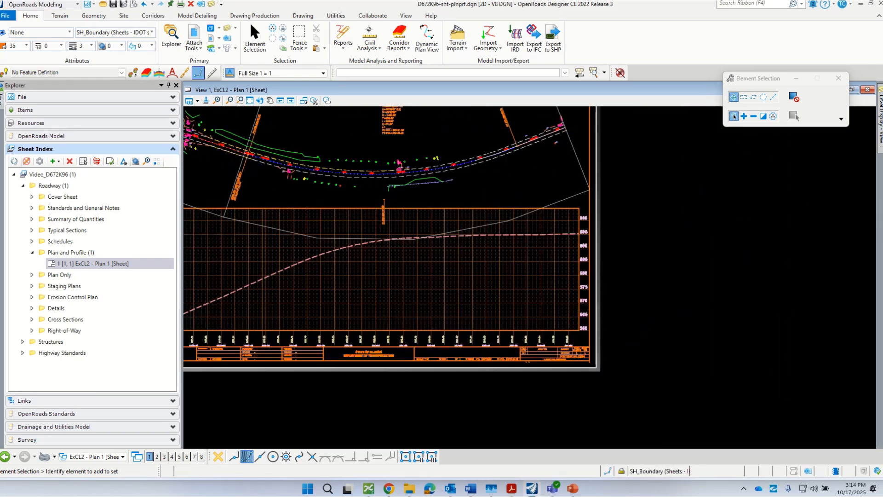
pyautogui.moveTo(881, 154); pyautogui.dragTo(296, 111)
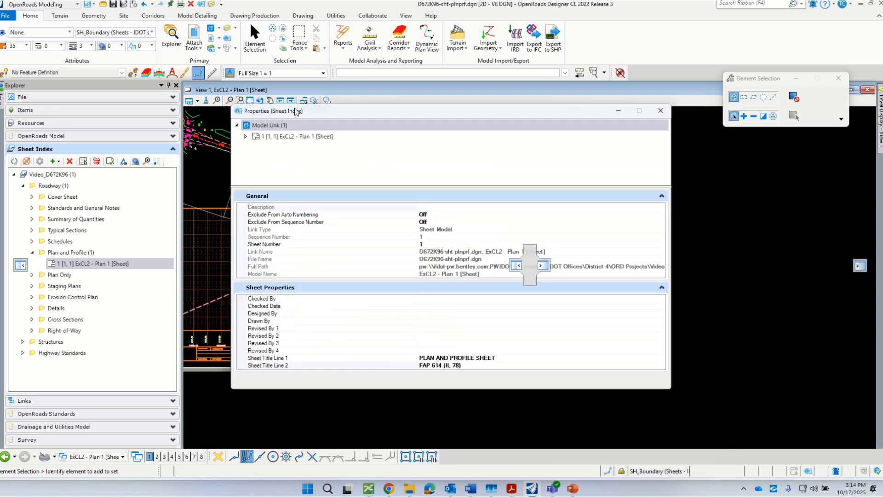
pyautogui.click(497, 358)
pyautogui.click(477, 364)
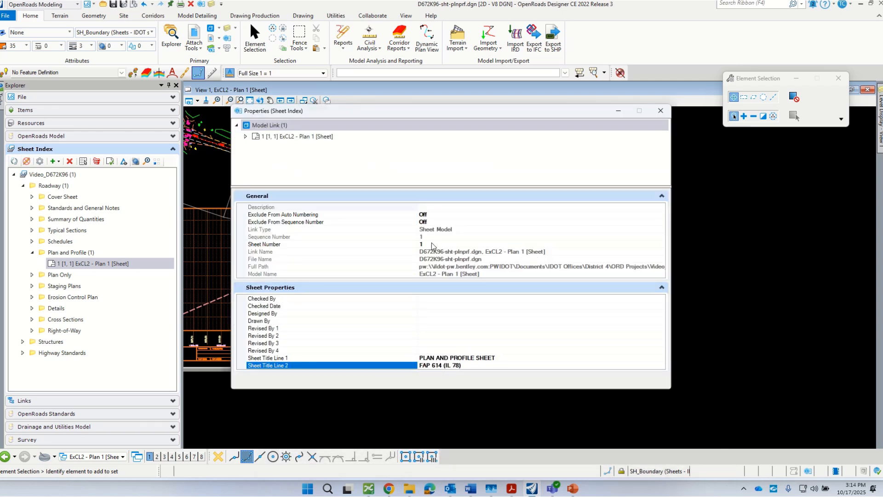
pyautogui.click(661, 113)
# Update the sheet model properties of the indexed ExCL2 - Plan 1 sheet and check the title area of its title block.
pyautogui.scroll(3, 209, 337)
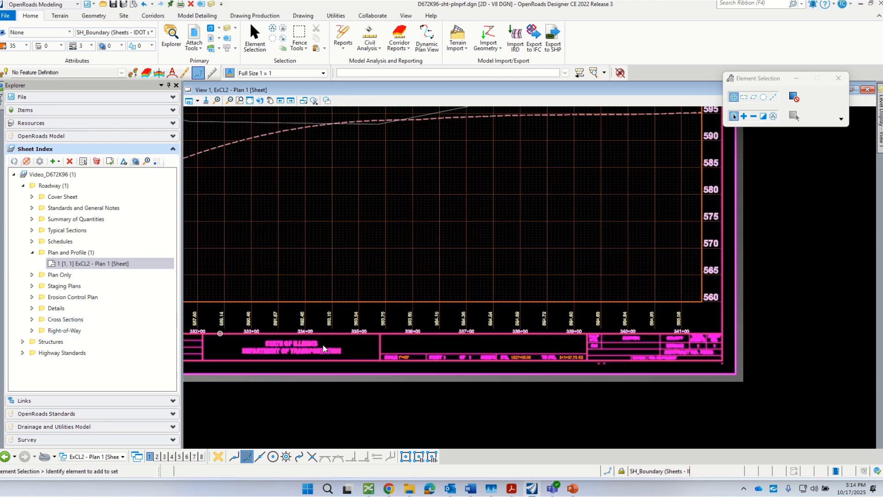
pyautogui.scroll(1, 483, 353)
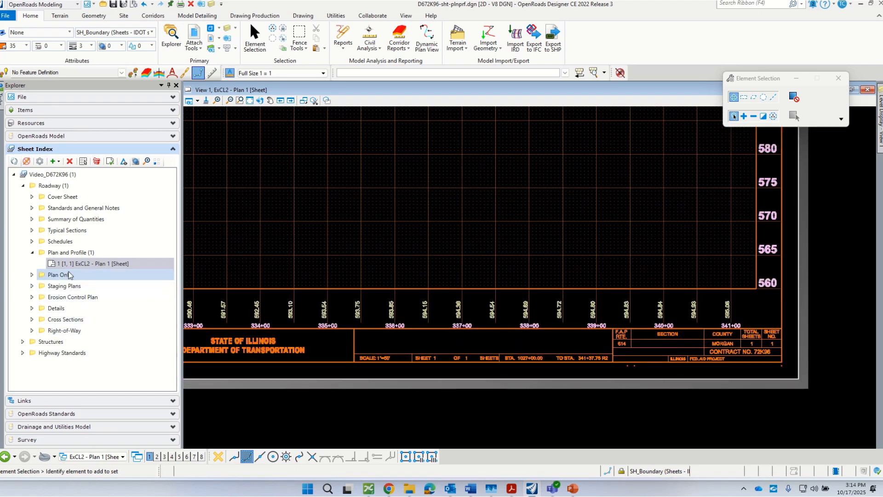
pyautogui.rightClick(94, 263)
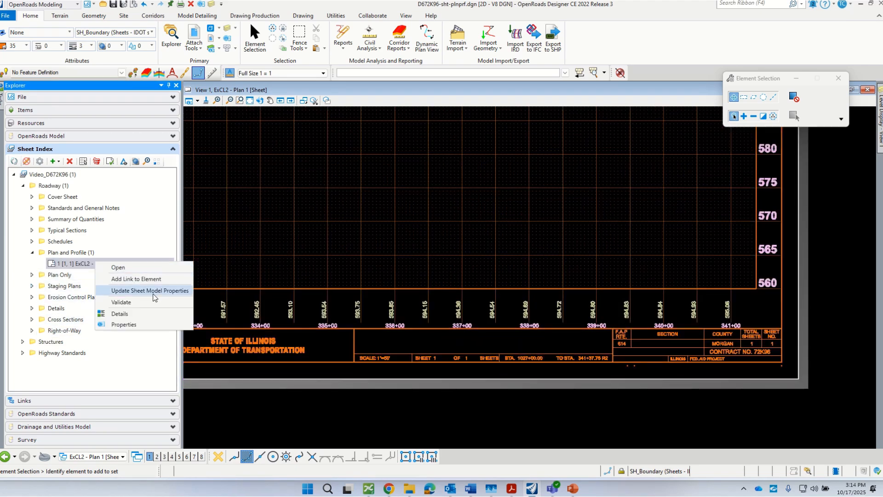
pyautogui.click(124, 294)
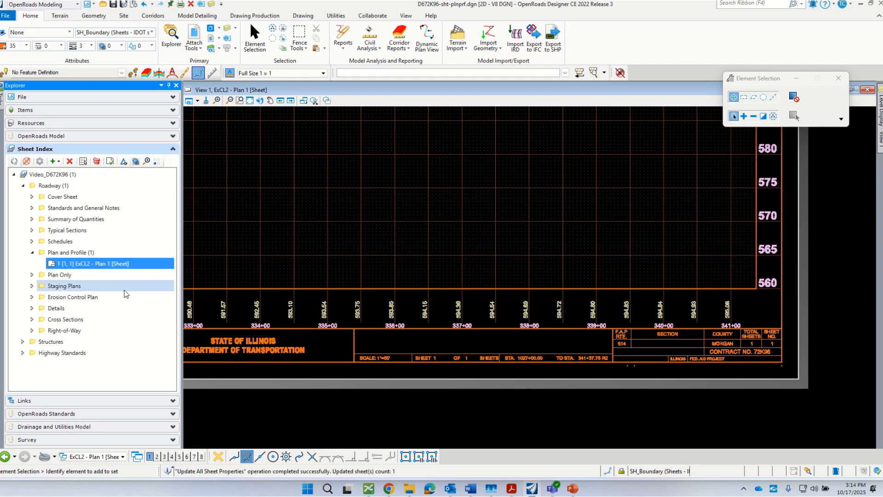
pyautogui.scroll(-4, 510, 384)
pyautogui.scroll(3, 509, 385)
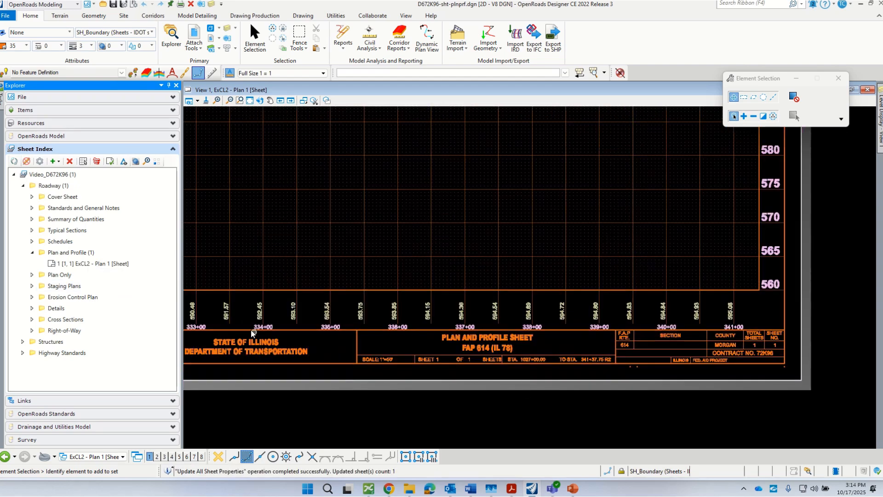
pyautogui.scroll(1, 523, 385)
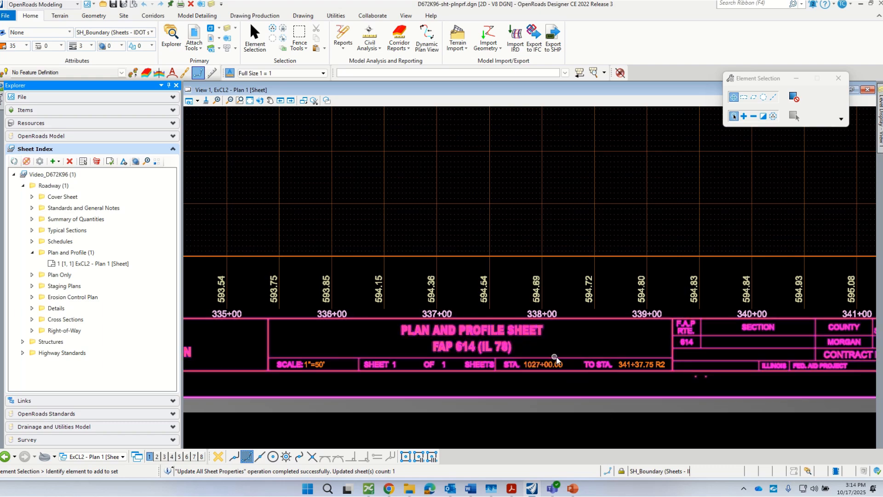
pyautogui.scroll(2, 469, 349)
pyautogui.scroll(-2, 444, 350)
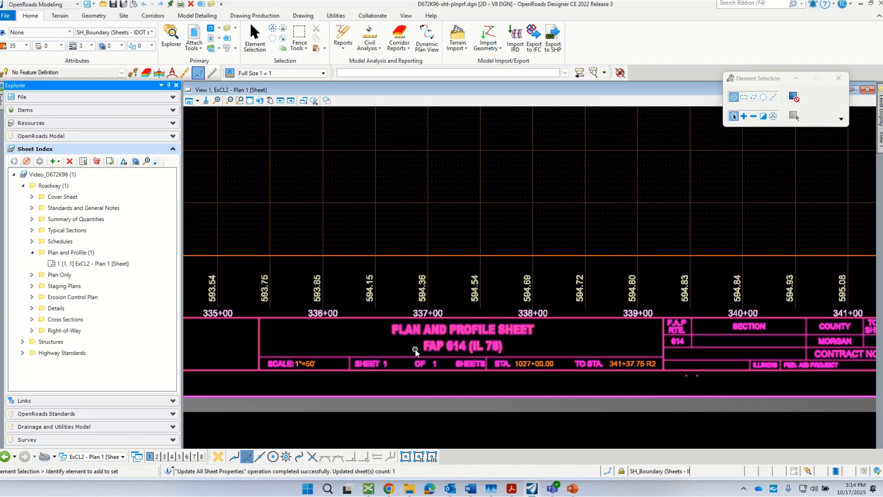
# Run the sheet model properties update on ExCL2 - Plan 1 again and examine the title block's sheet number and contract fields.
pyautogui.rightClick(111, 268)
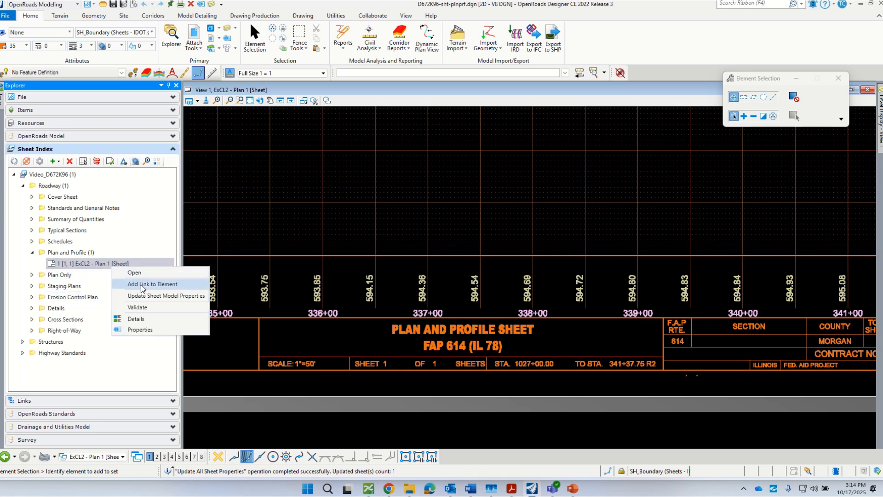
pyautogui.click(186, 300)
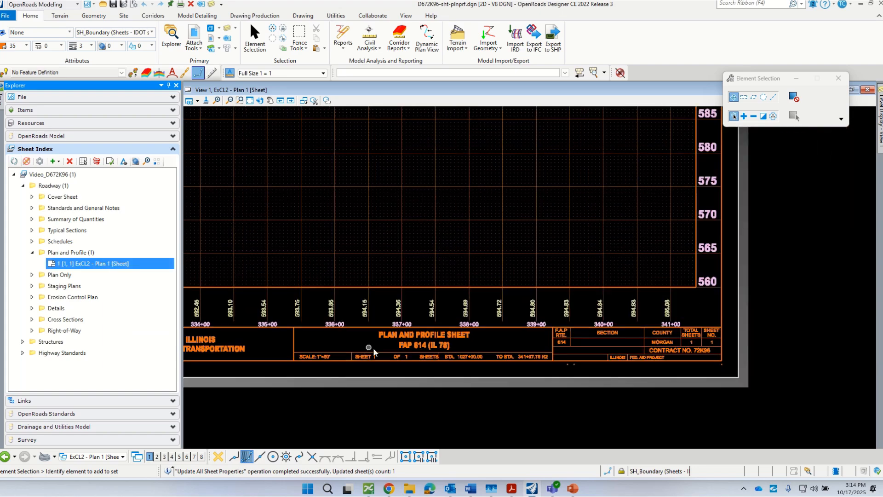
pyautogui.scroll(-1, 462, 378)
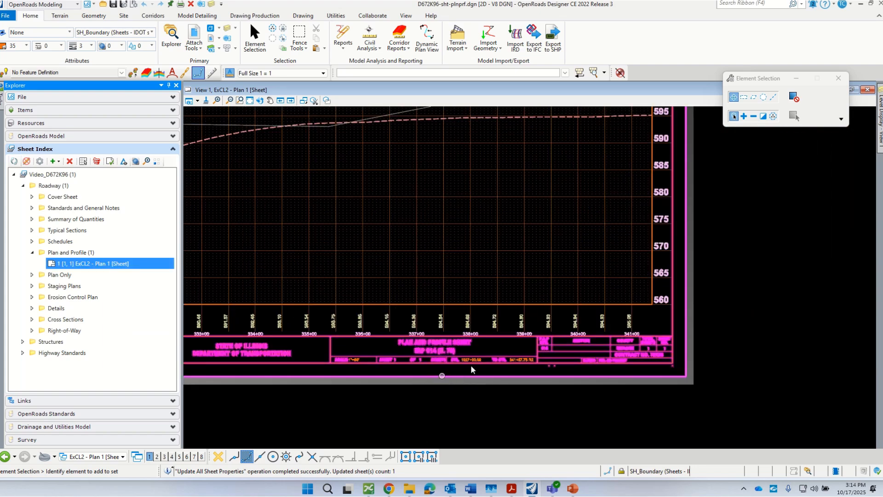
pyautogui.scroll(2, 666, 357)
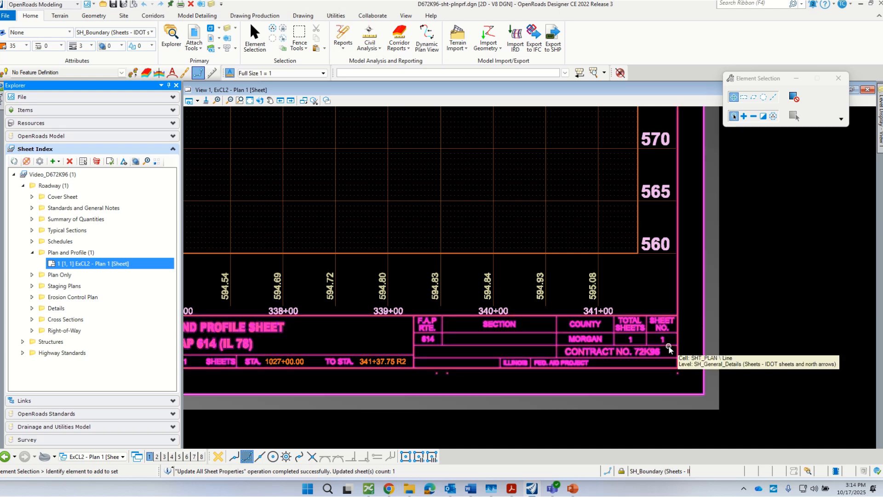
pyautogui.scroll(-2, 642, 365)
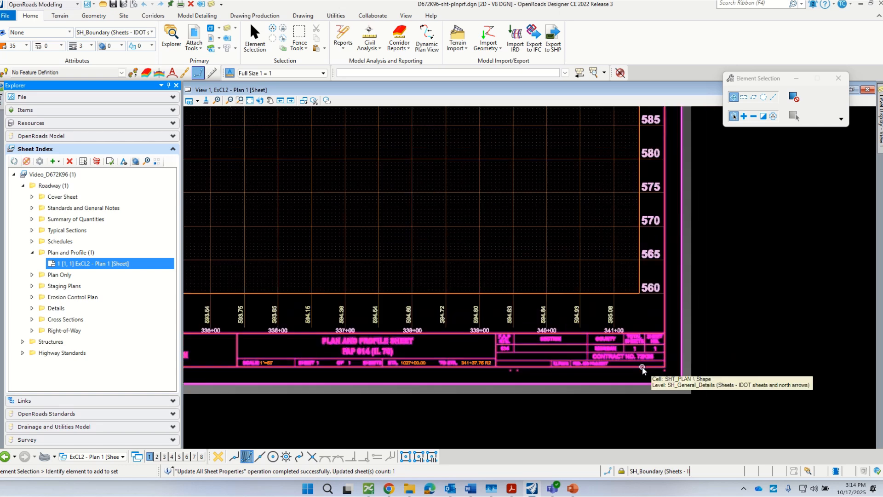
pyautogui.scroll(1, 558, 326)
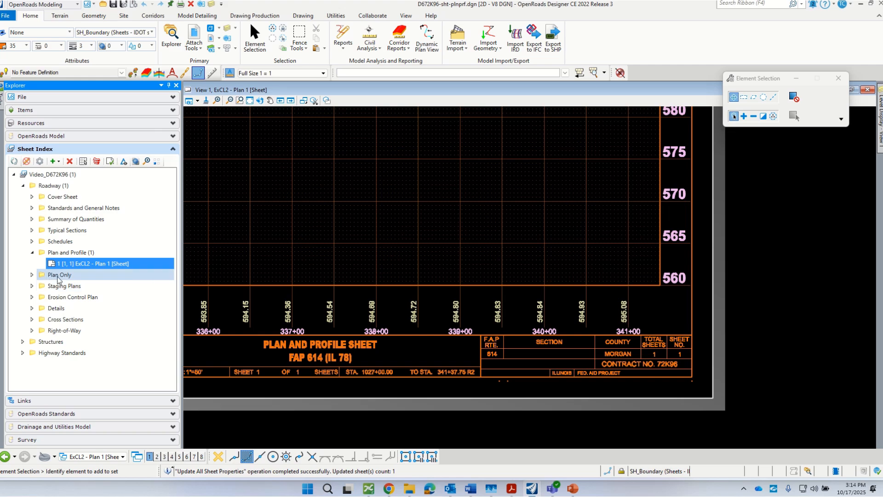
pyautogui.scroll(-4, 572, 377)
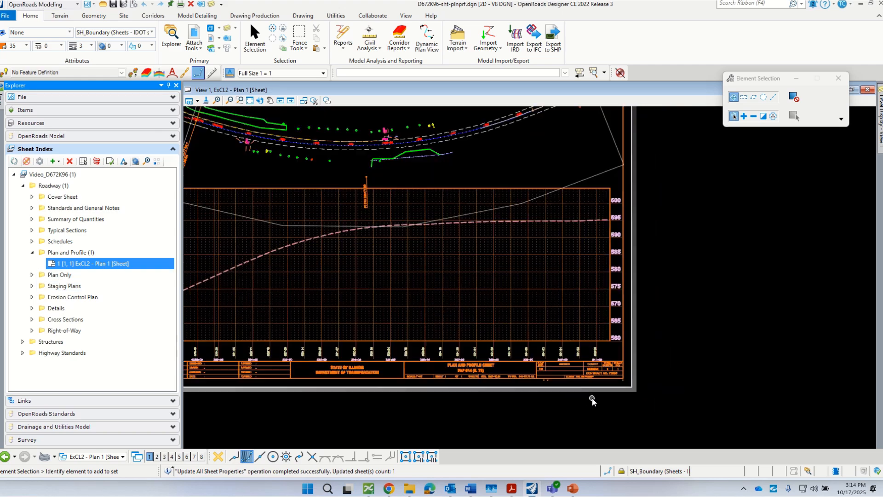
# Look at the Roadway folder's update command without running it, select the Plan Only folder and view the whole sheet.
pyautogui.rightClick(69, 188)
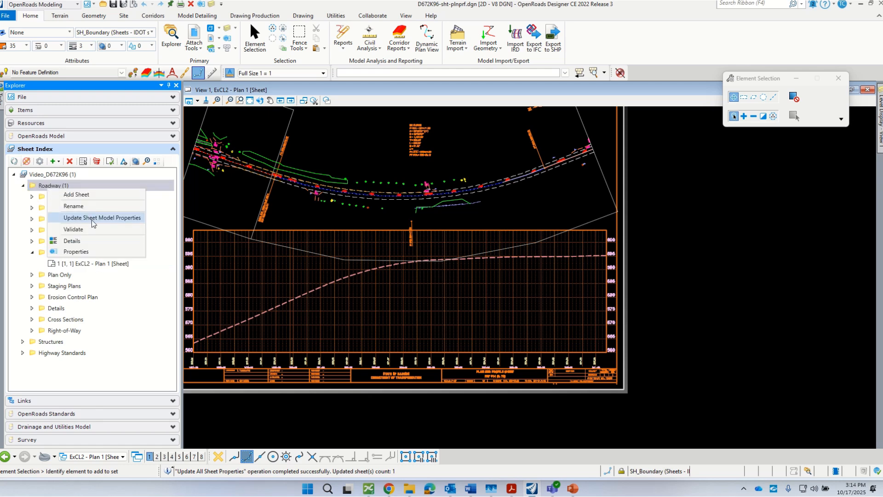
pyautogui.press('Escape')
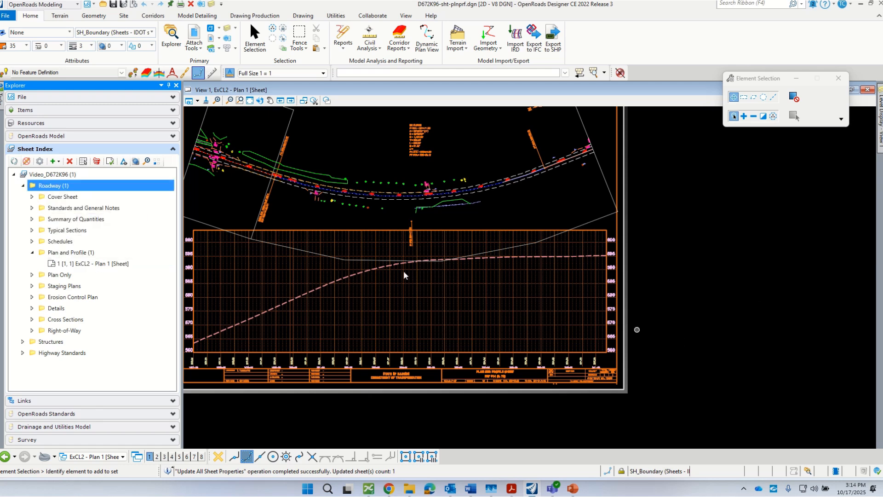
pyautogui.click(32, 275)
pyautogui.click(61, 276)
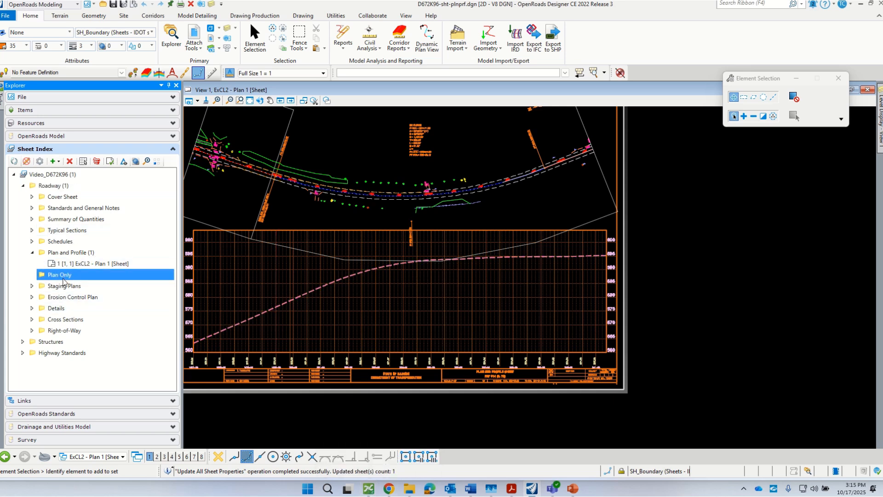
pyautogui.scroll(-1, 548, 314)
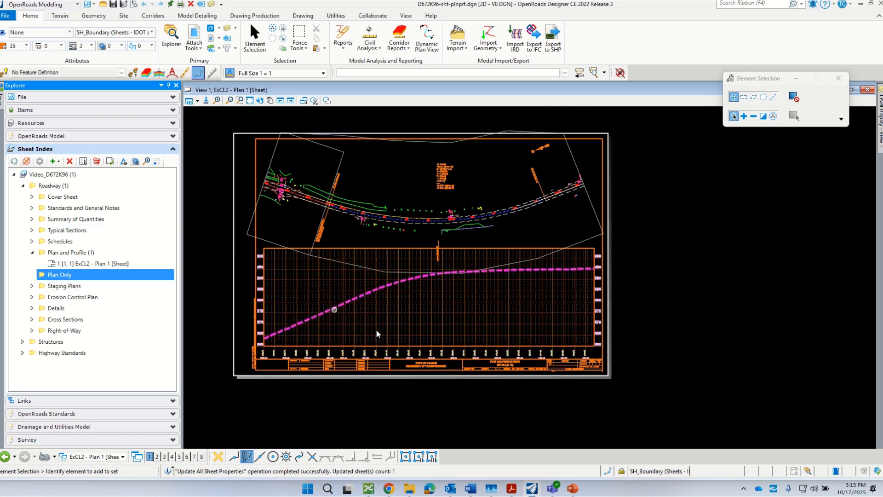
pyautogui.scroll(1, 424, 203)
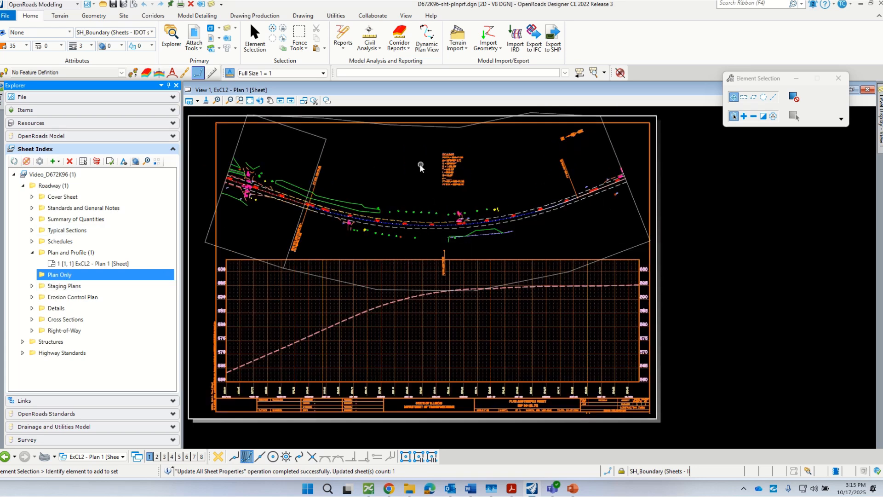
# Review the references attached to the ExCL2 - Plan 1 sheet, close the list and reselect the Plan Only folder.
pyautogui.click(195, 34)
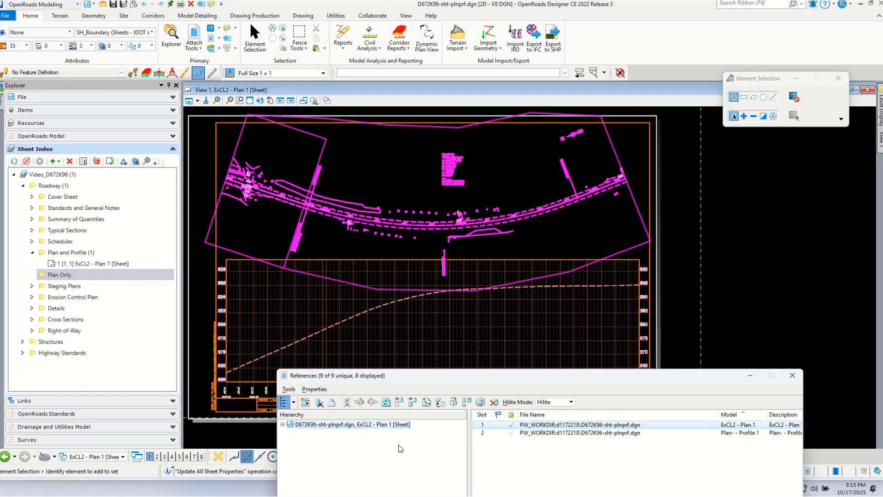
pyautogui.moveTo(426, 376); pyautogui.dragTo(367, 166)
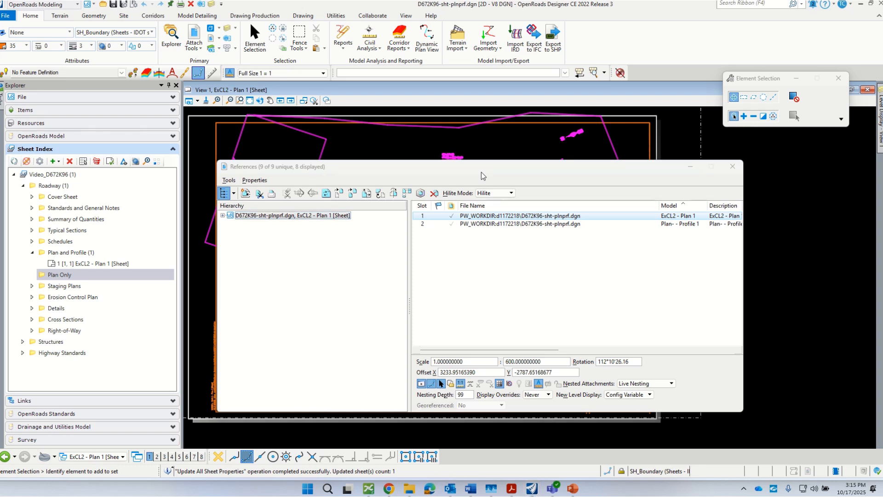
pyautogui.click(732, 166)
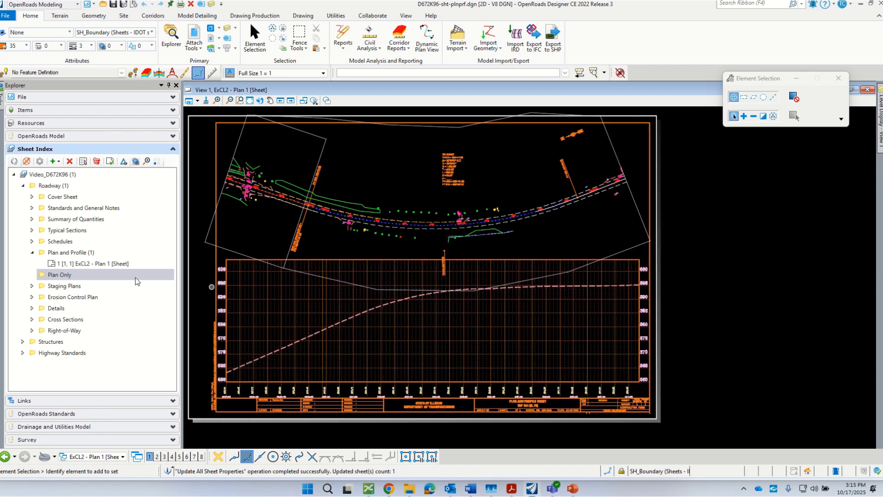
pyautogui.click(65, 275)
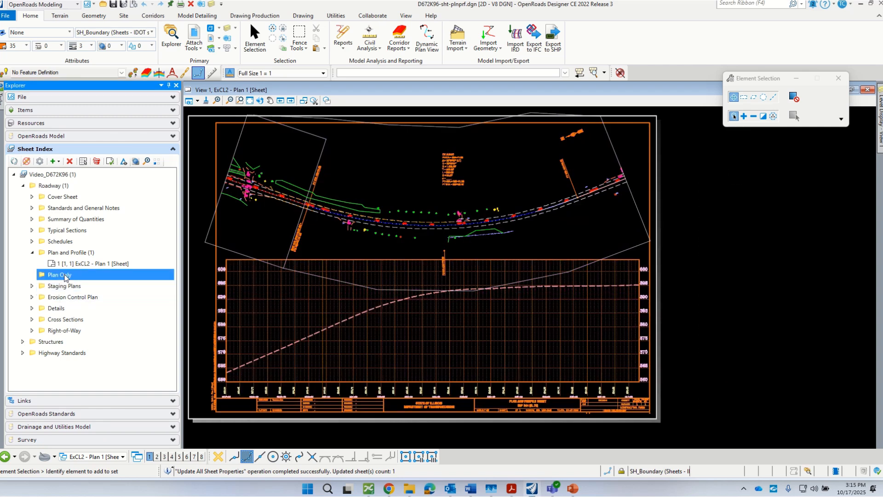
# Start adding a sheet to the Plan Only folder and select D468K27-sht-plan.dgn in the CADsheets document list.
pyautogui.rightClick(65, 276)
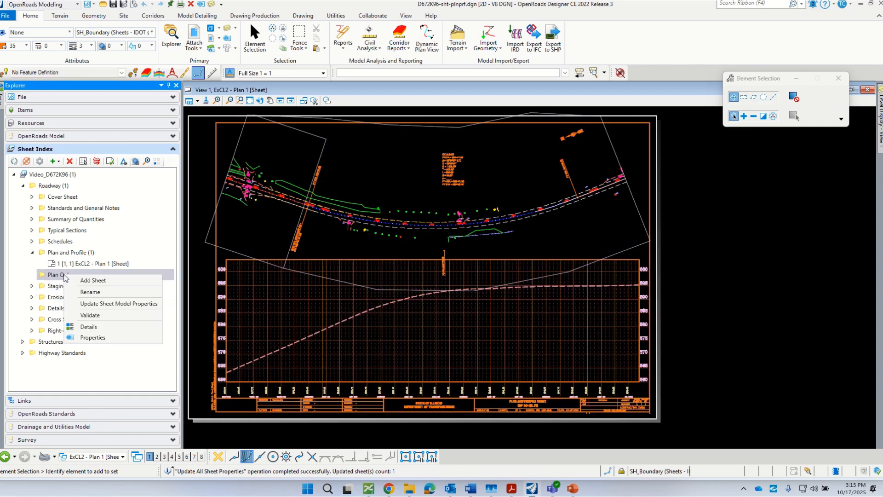
pyautogui.click(93, 281)
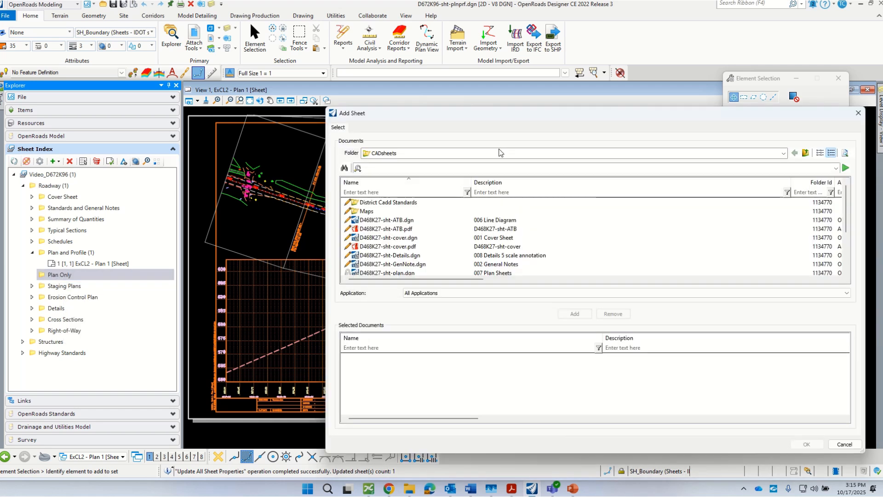
pyautogui.moveTo(498, 113); pyautogui.dragTo(431, 99)
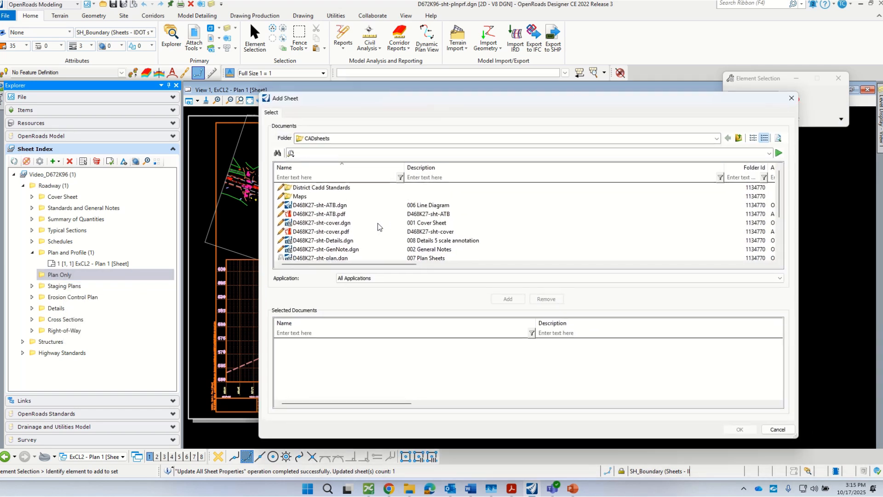
pyautogui.scroll(-1, 378, 227)
pyautogui.click(343, 233)
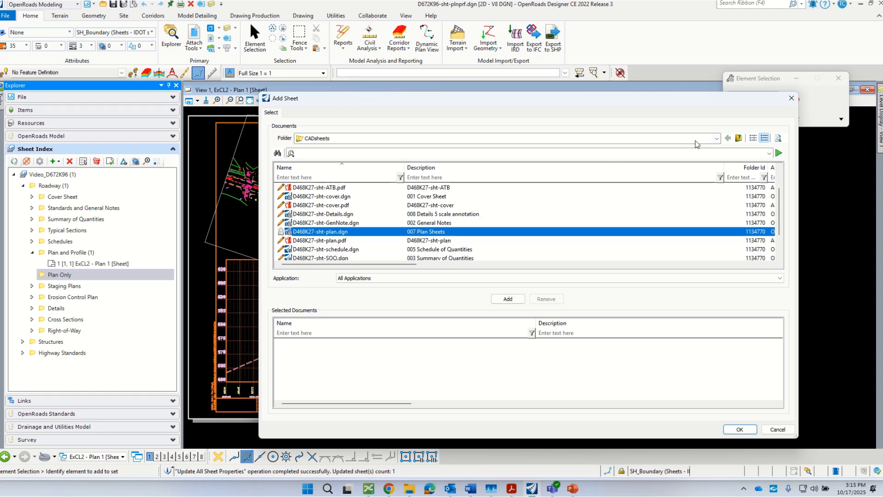
# Browse from ORD Projects through the Video_D672K96 project and its CADData folder to the project's CADsheets folder.
pyautogui.click(716, 138)
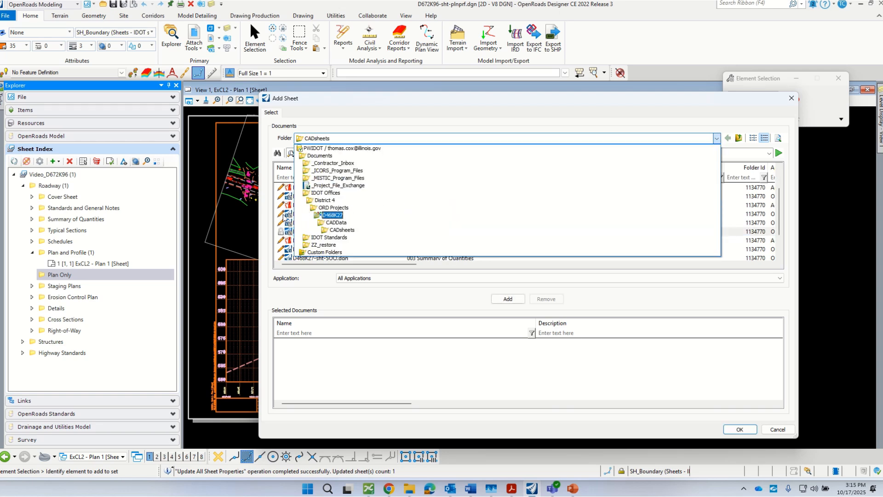
pyautogui.click(337, 207)
pyautogui.scroll(-10, 335, 225)
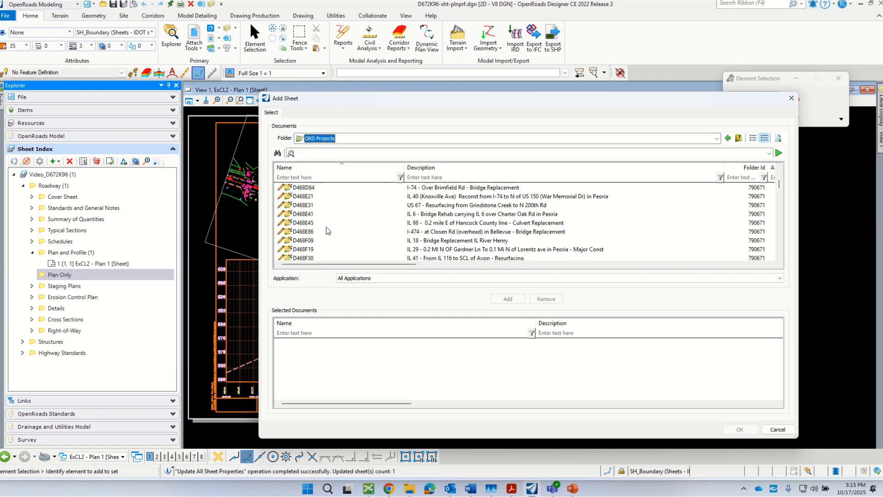
pyautogui.scroll(-10, 410, 246)
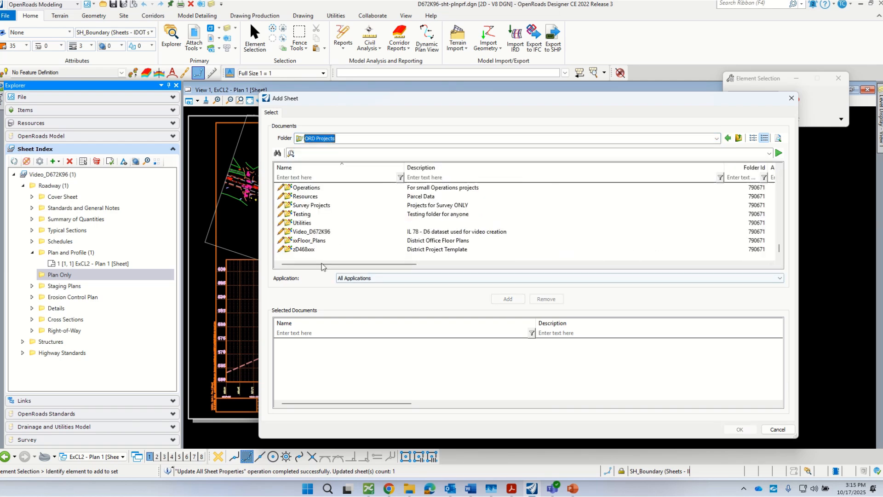
pyautogui.scroll(3, 321, 261)
pyautogui.scroll(5, 322, 249)
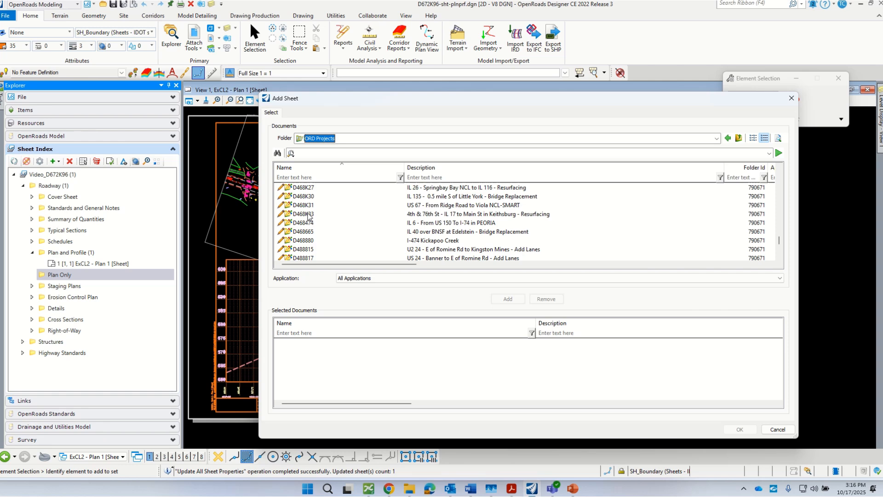
pyautogui.scroll(-10, 327, 232)
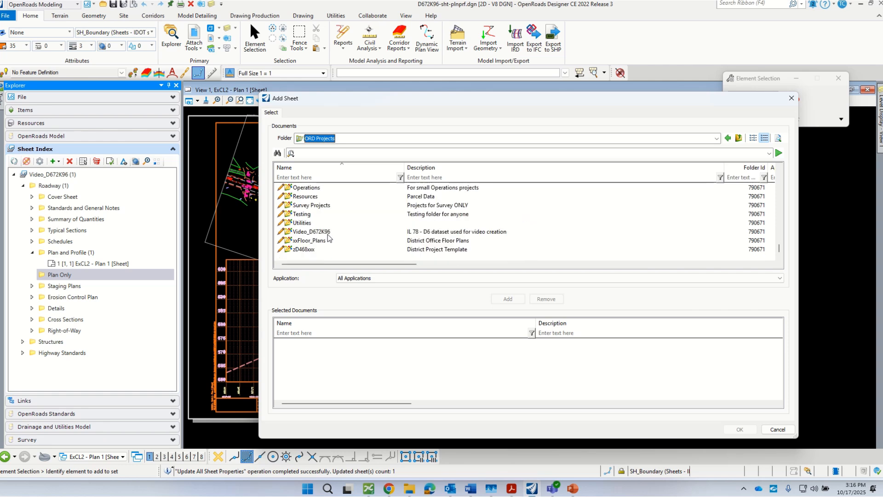
pyautogui.doubleClick(297, 232)
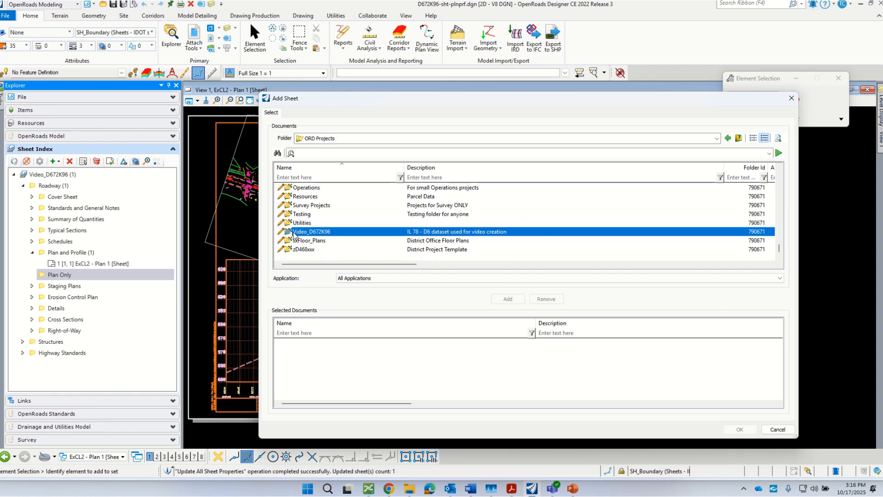
pyautogui.doubleClick(289, 197)
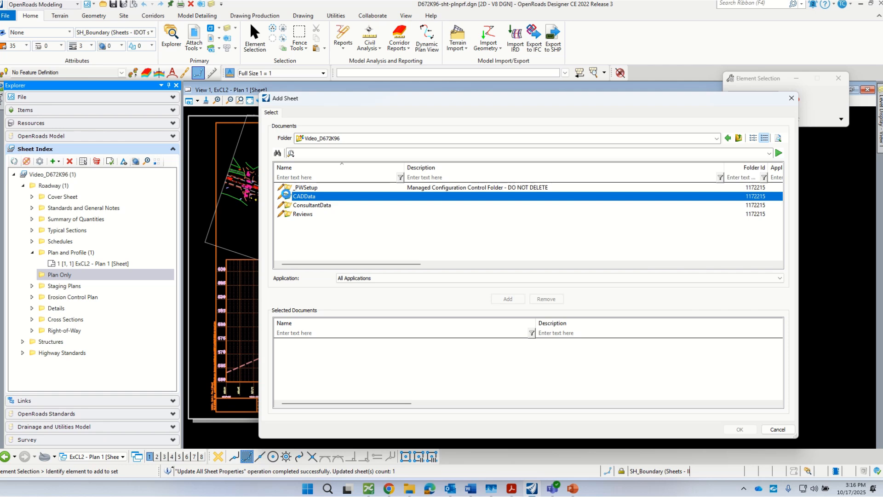
pyautogui.doubleClick(293, 205)
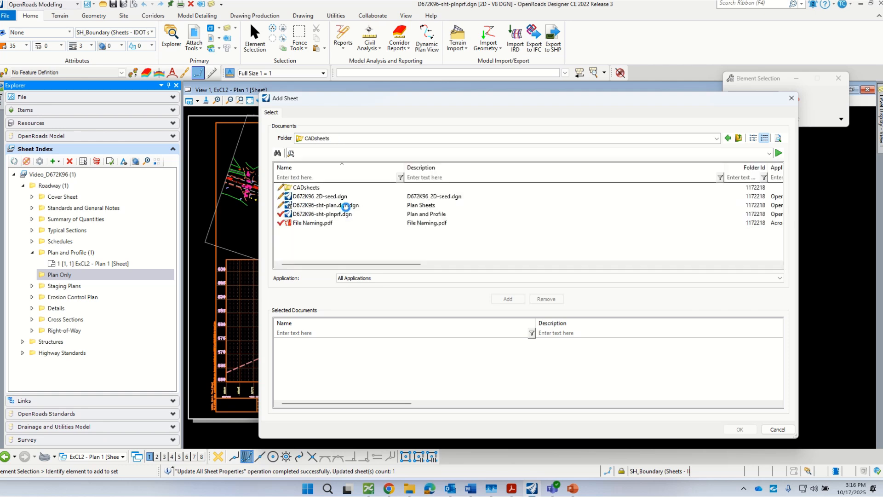
# Choose D672K96-sht-plan.dgn.dgn as the source document and add its ExCL2 - Plan 1 sheet to the Plan Only folder.
pyautogui.click(343, 206)
pyautogui.doubleClick(299, 206)
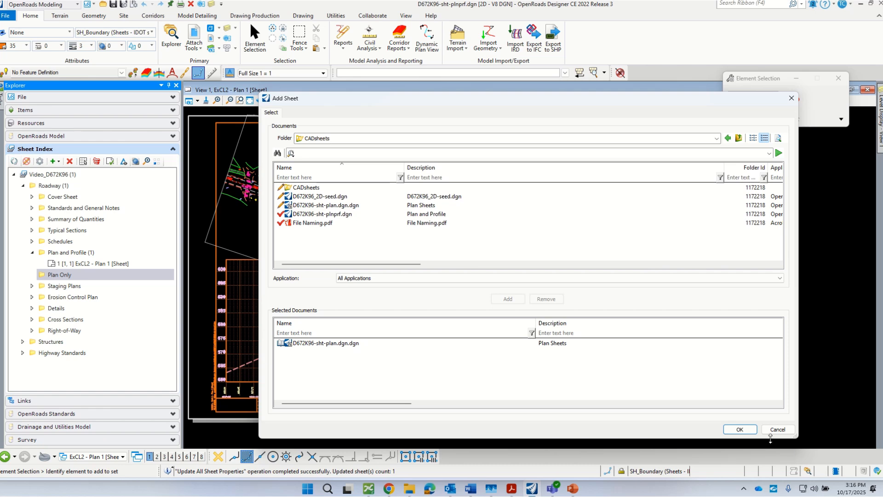
pyautogui.click(740, 429)
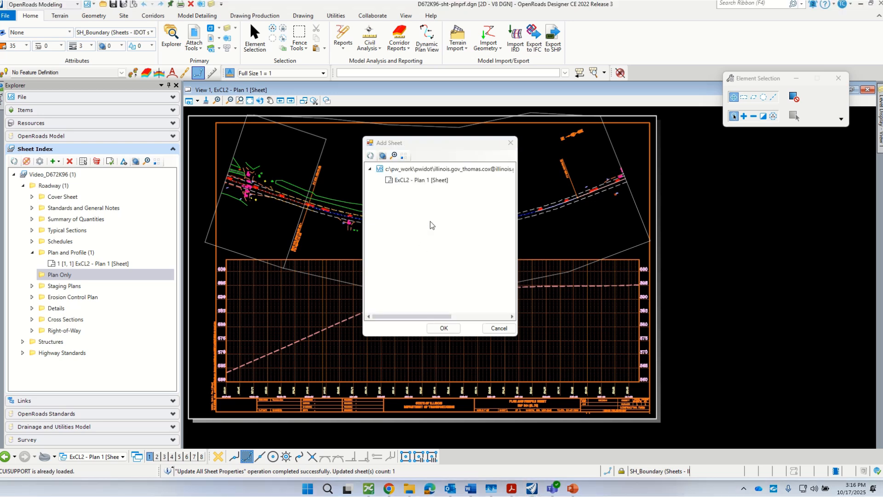
pyautogui.click(434, 180)
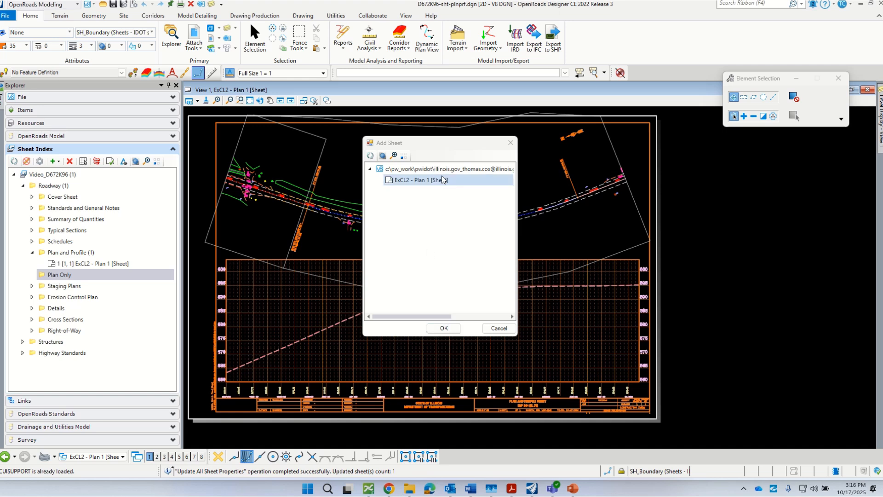
pyautogui.click(432, 182)
pyautogui.click(444, 329)
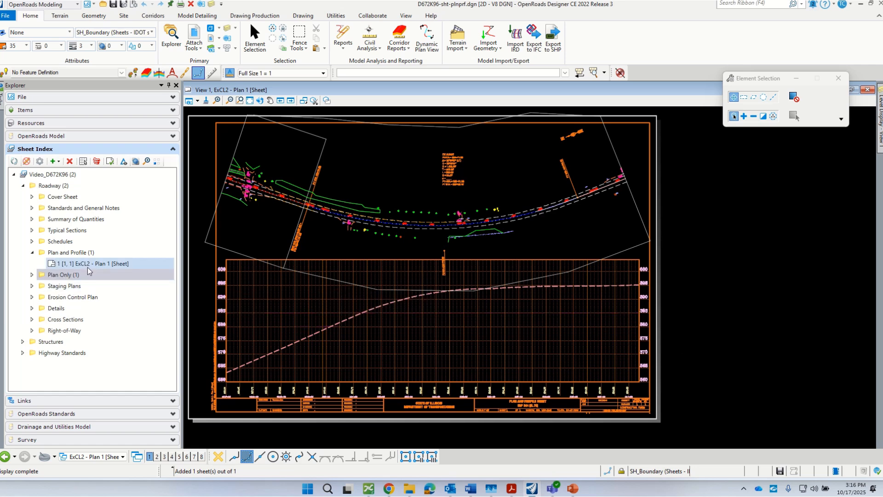
# Check the sheet in the Plan Only folder and move that folder ahead of Plan and Profile, leaving both collapsed.
pyautogui.click(33, 277)
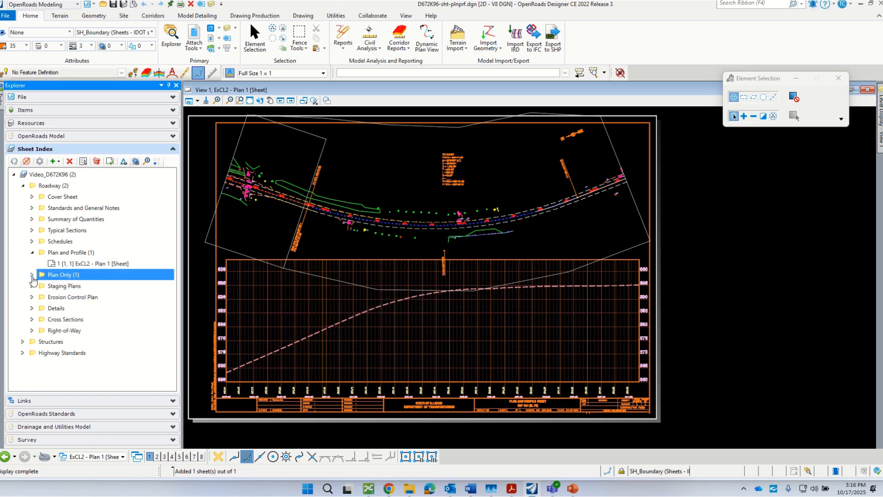
pyautogui.click(31, 275)
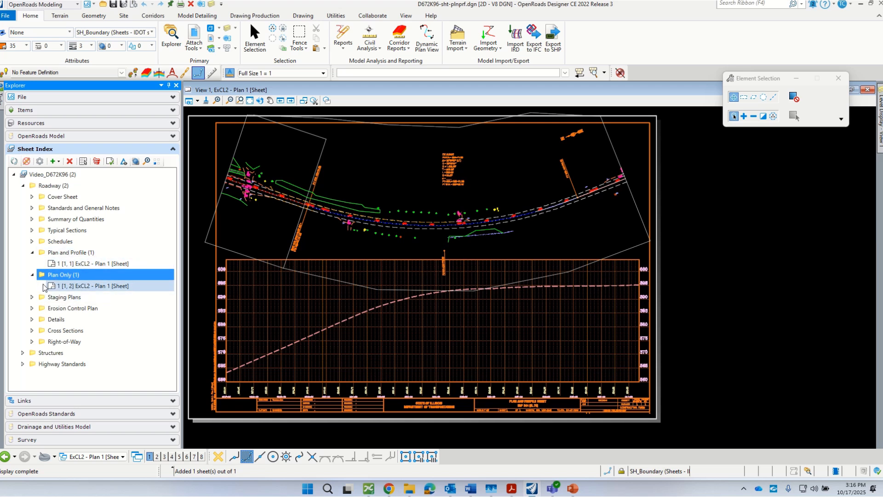
pyautogui.click(32, 275)
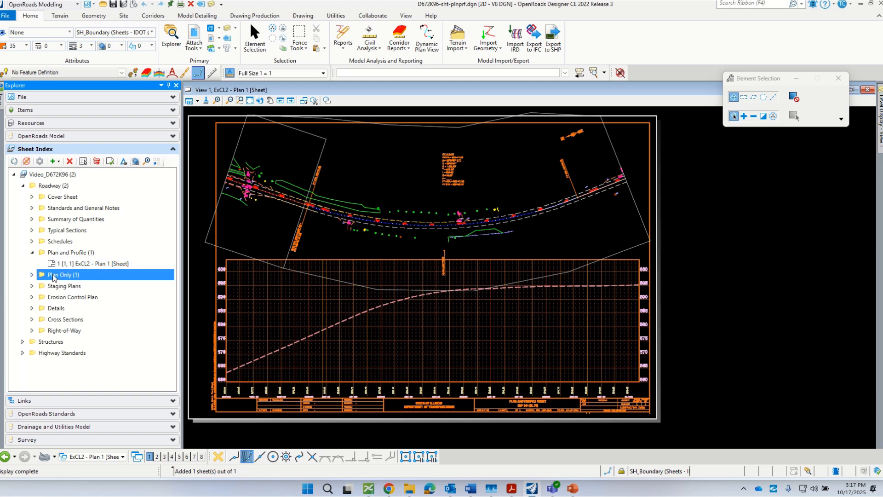
pyautogui.moveTo(53, 276); pyautogui.dragTo(63, 250)
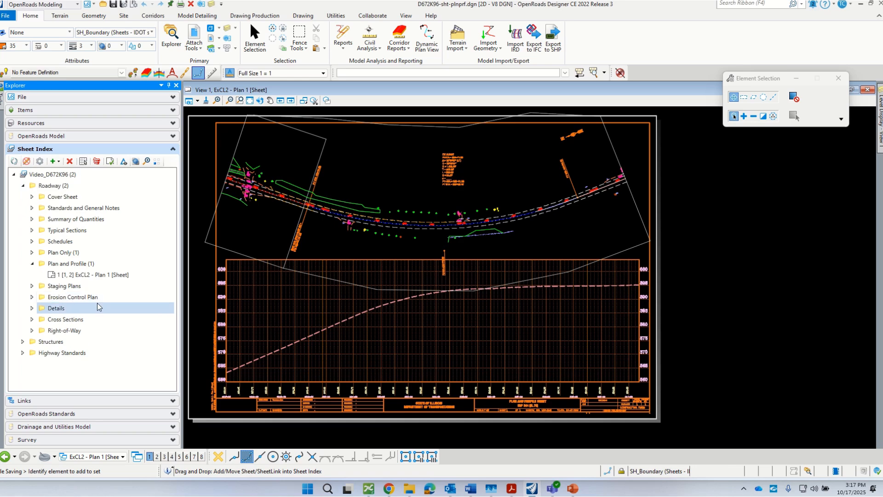
pyautogui.click(32, 264)
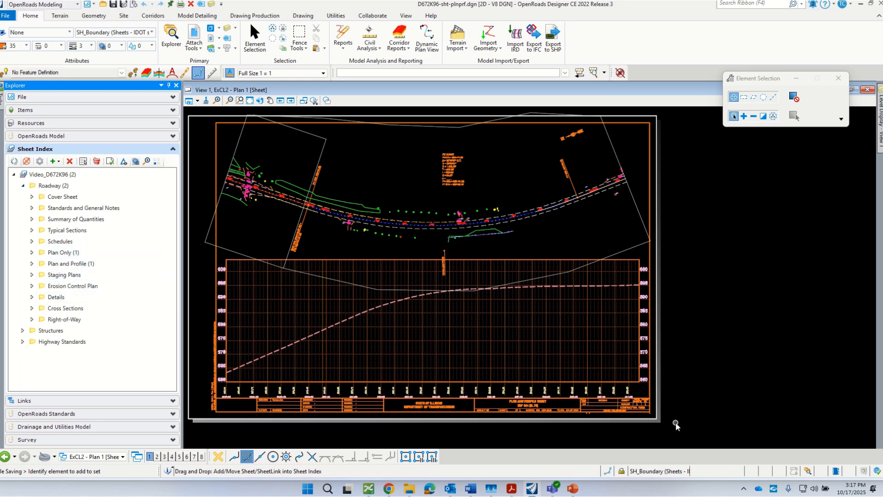
# Examine the total sheets and sheet number fields in the open plan and profile sheet's title block.
pyautogui.scroll(4, 600, 398)
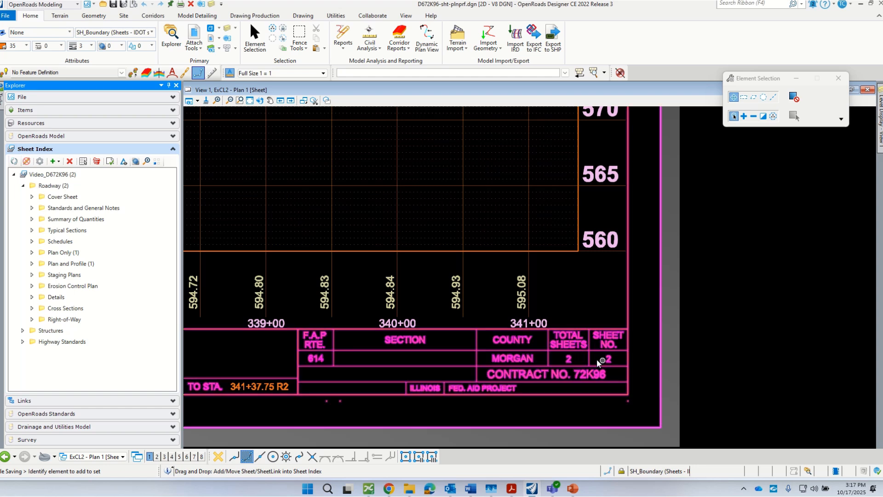
pyautogui.scroll(-2, 696, 324)
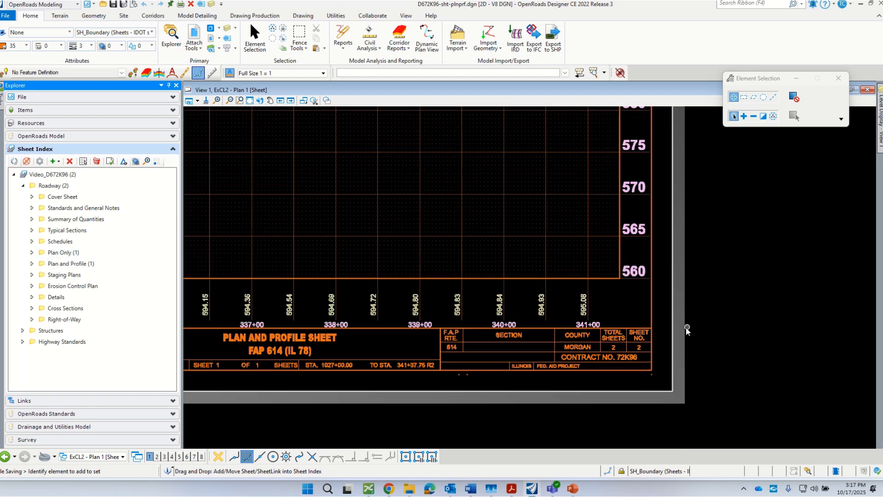
pyautogui.scroll(2, 667, 345)
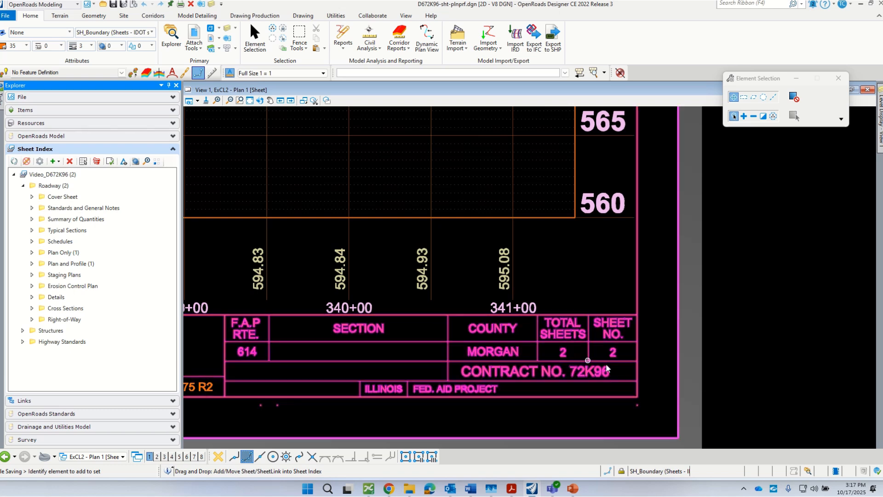
pyautogui.scroll(-4, 607, 368)
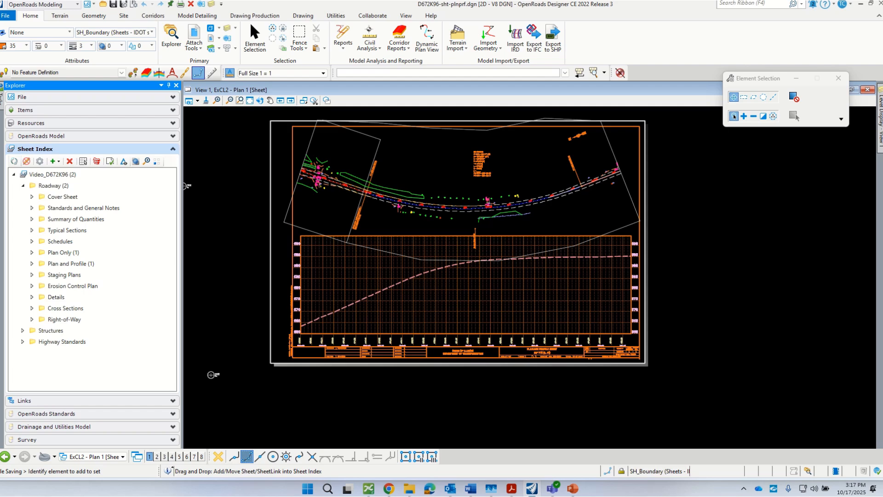
pyautogui.scroll(4, 529, 331)
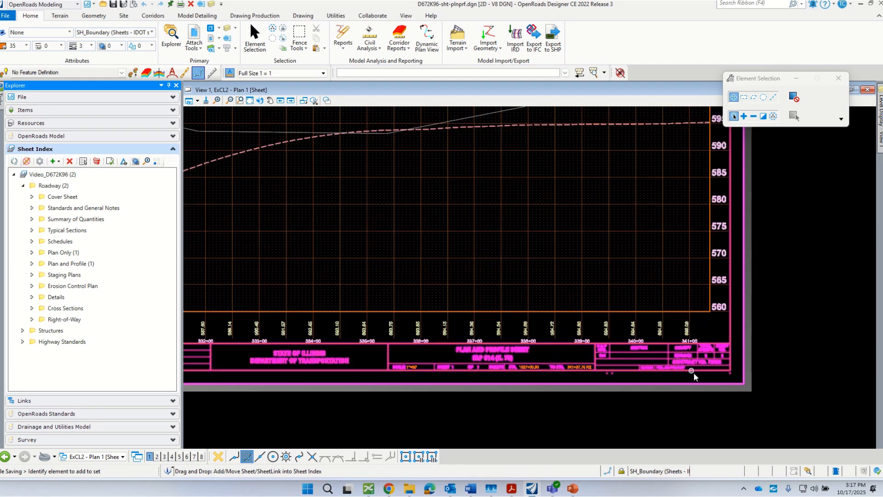
pyautogui.scroll(-4, 694, 372)
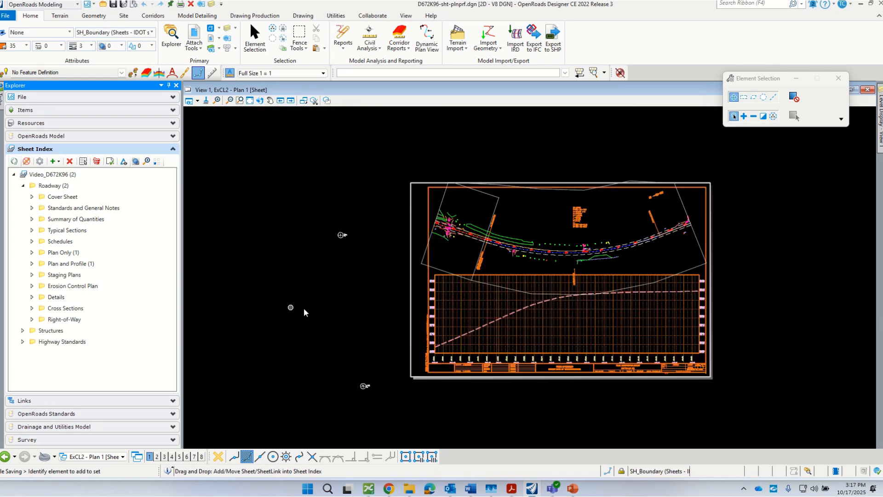
pyautogui.scroll(1, 713, 327)
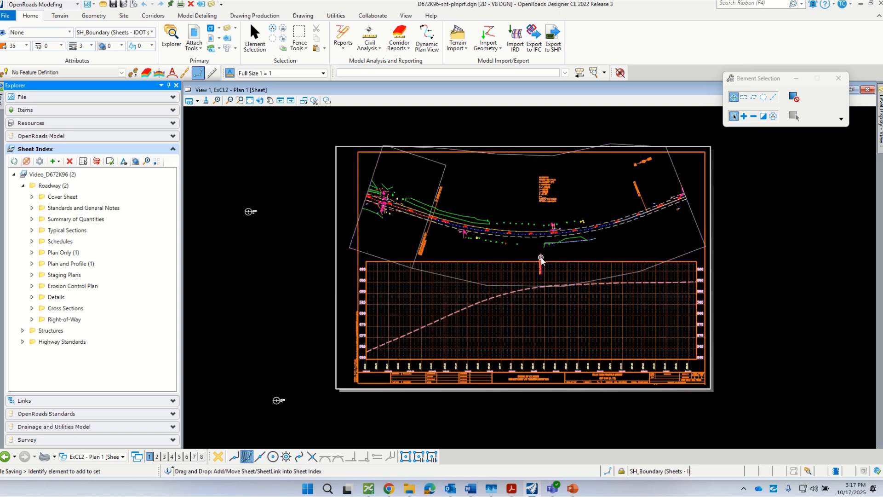
# Expand the Plan Only folder to check its ExCL2 - Plan 1 sheet's numbering and collapse the folder again.
pyautogui.moveTo(541, 261)
pyautogui.moveTo(542, 260); pyautogui.dragTo(32, 253)
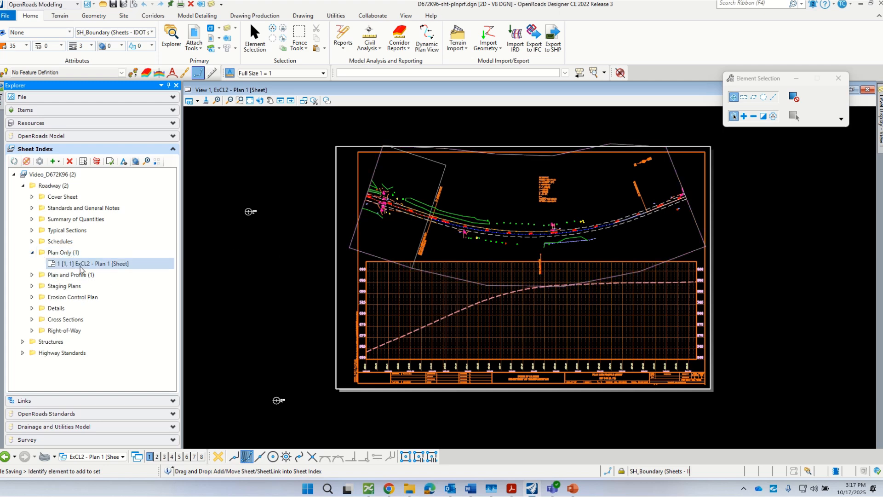
pyautogui.click(80, 267)
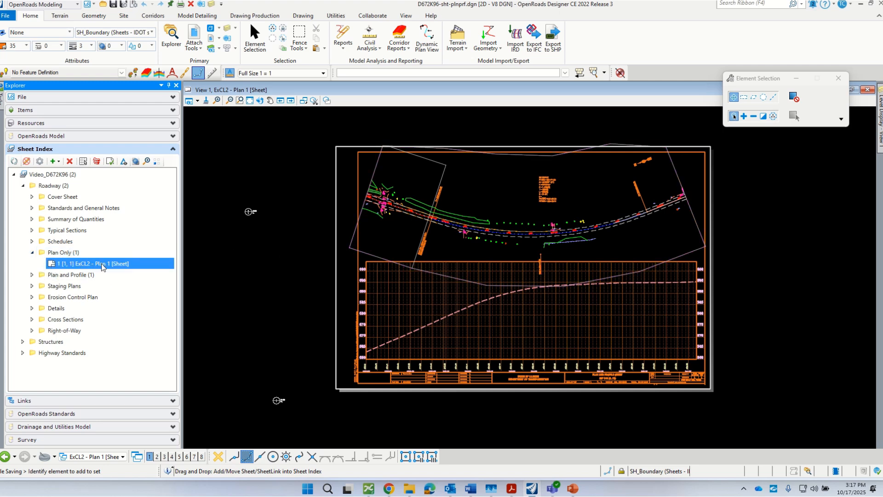
pyautogui.click(44, 254)
pyautogui.click(32, 252)
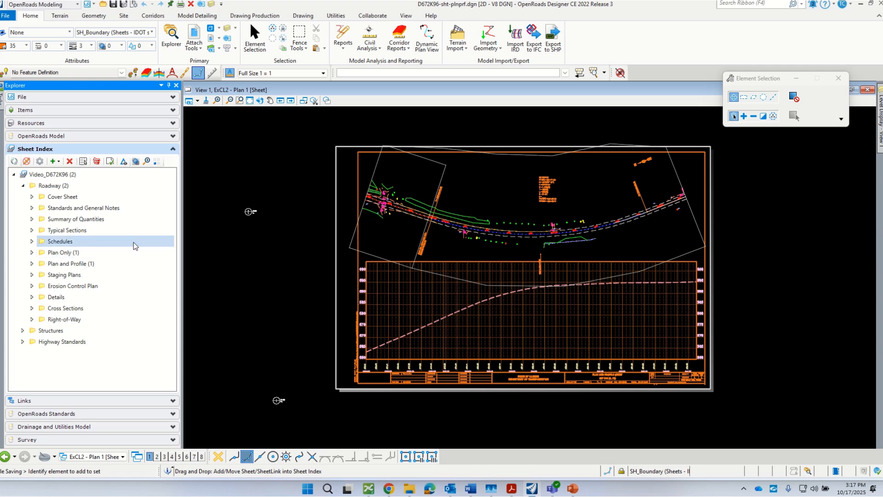
# Send the Roadway folder to Print Organizer with the IDOT PDF 11x17 print style and center the organizer window over the drawing.
pyautogui.click(71, 187)
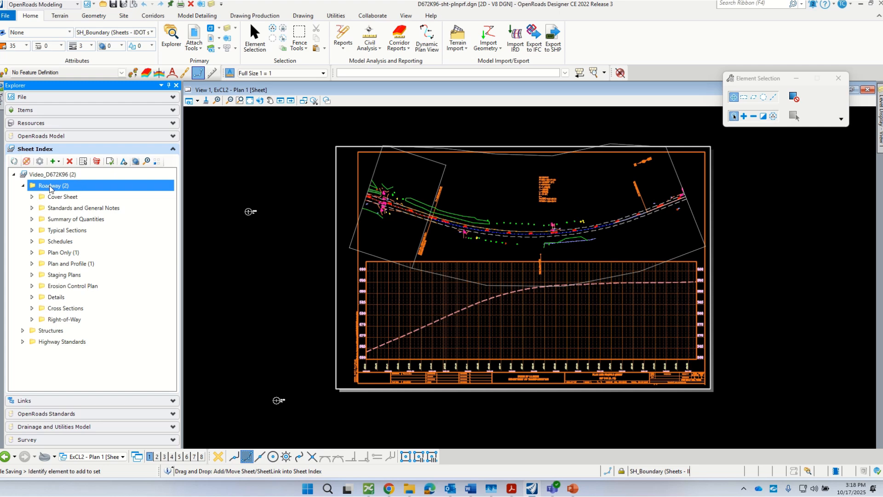
pyautogui.click(96, 162)
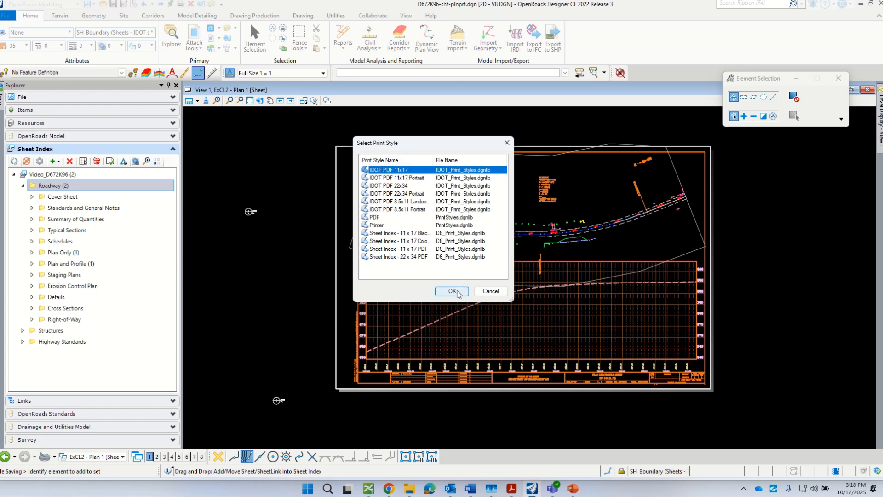
pyautogui.click(453, 290)
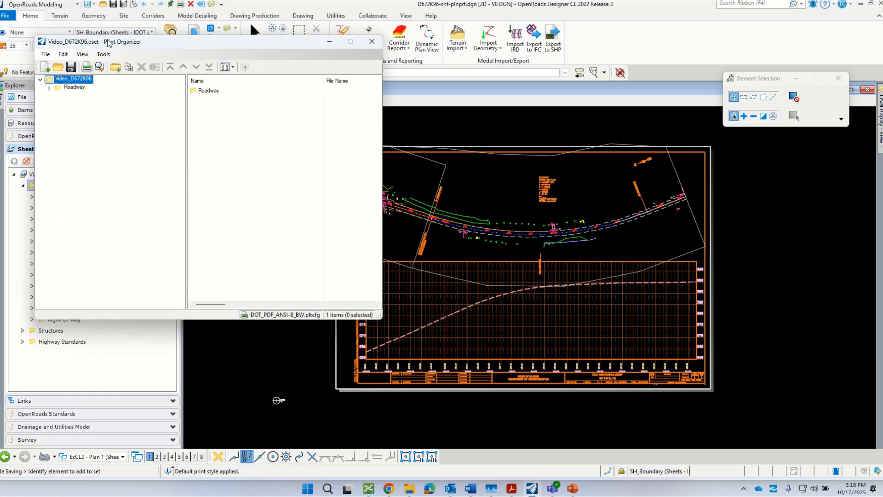
pyautogui.moveTo(112, 44); pyautogui.dragTo(357, 136)
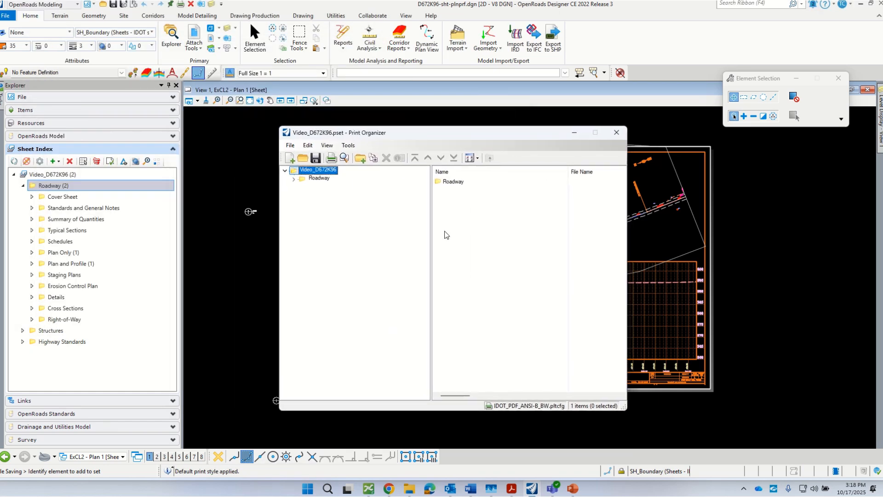
# Expand the Roadway folder and check the sheets inside its Plan Only and Plan and Profile folders in Print Organizer.
pyautogui.doubleClick(445, 185)
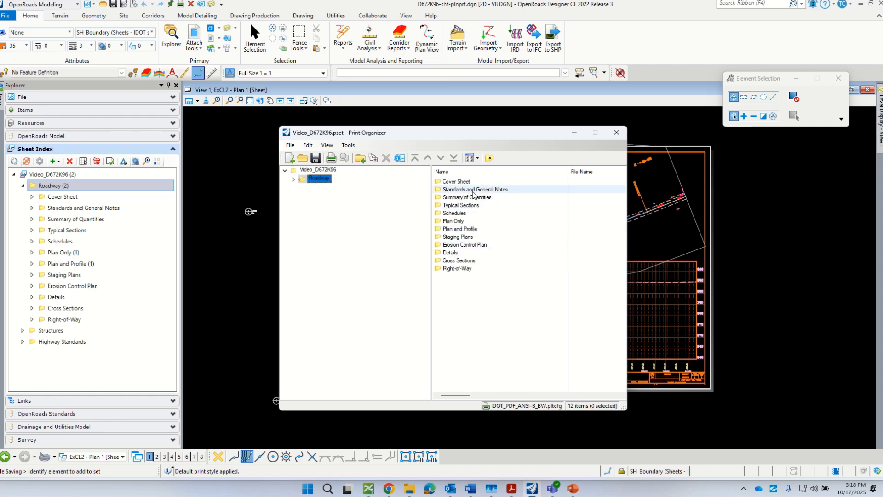
pyautogui.doubleClick(444, 221)
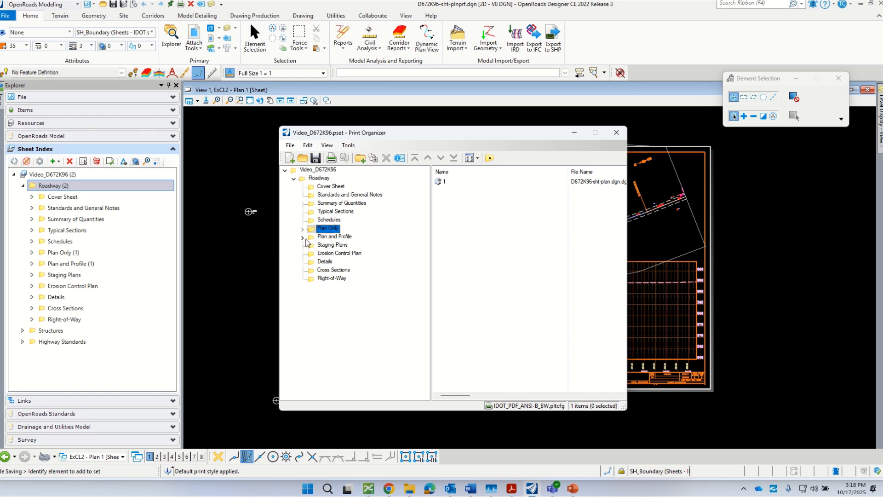
pyautogui.click(303, 237)
pyautogui.click(324, 246)
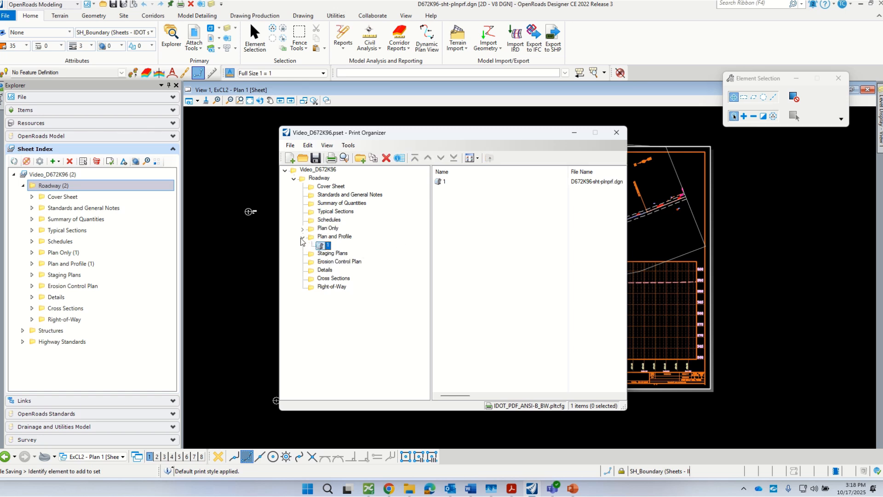
# Start a print of the Roadway folder from Print Organizer and set the print range to All.
pyautogui.click(320, 181)
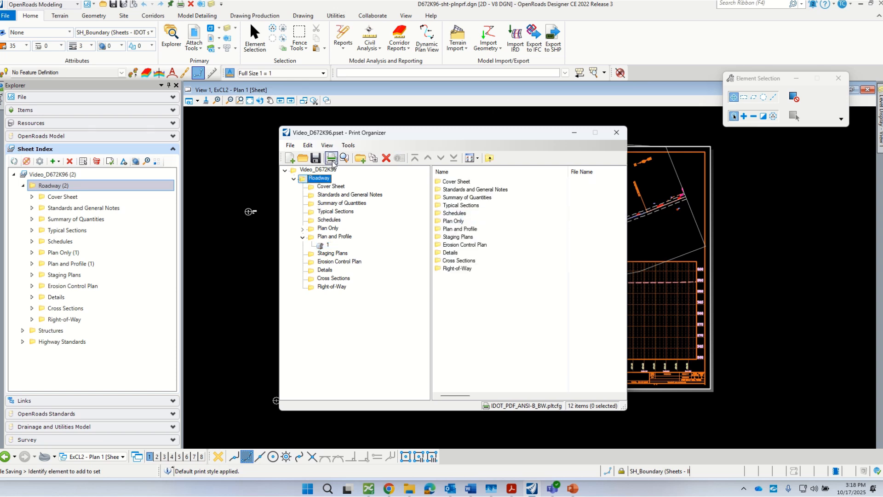
pyautogui.moveTo(380, 133); pyautogui.dragTo(372, 126)
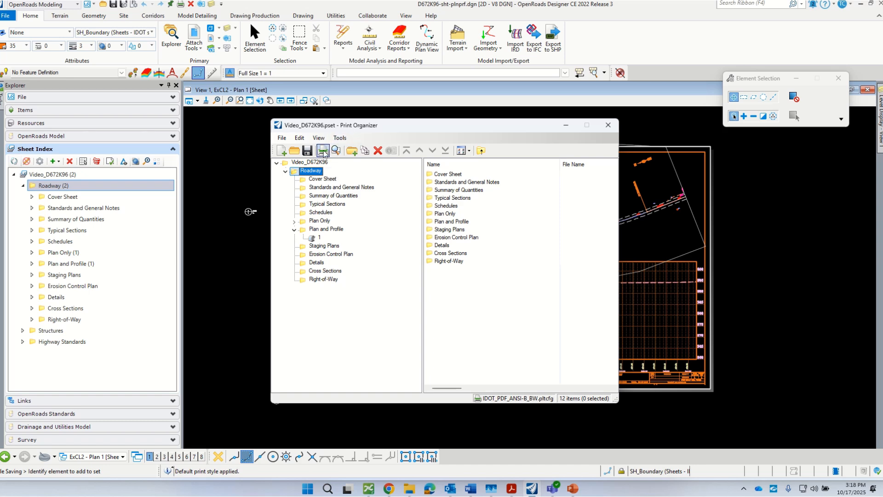
pyautogui.click(322, 152)
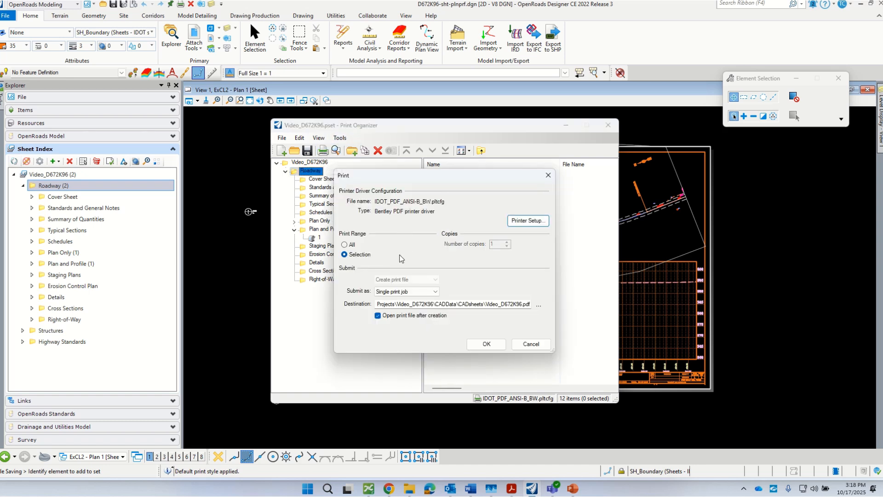
pyautogui.moveTo(416, 175); pyautogui.dragTo(460, 141)
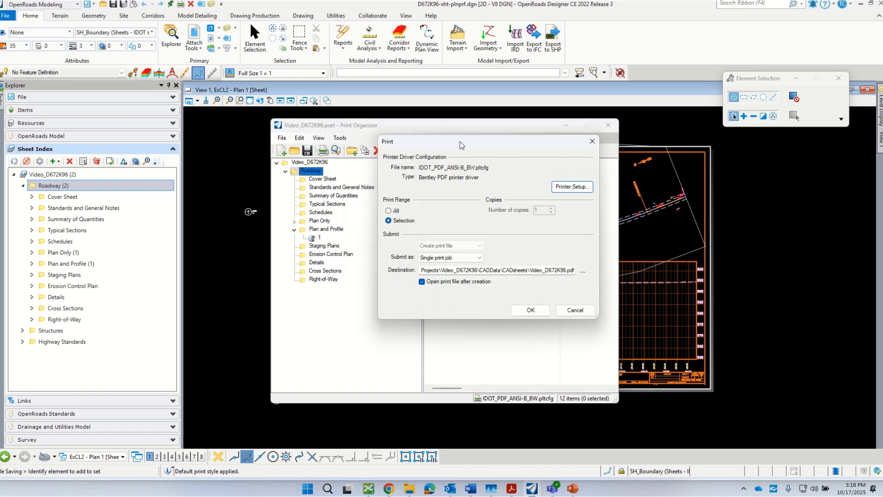
pyautogui.click(394, 212)
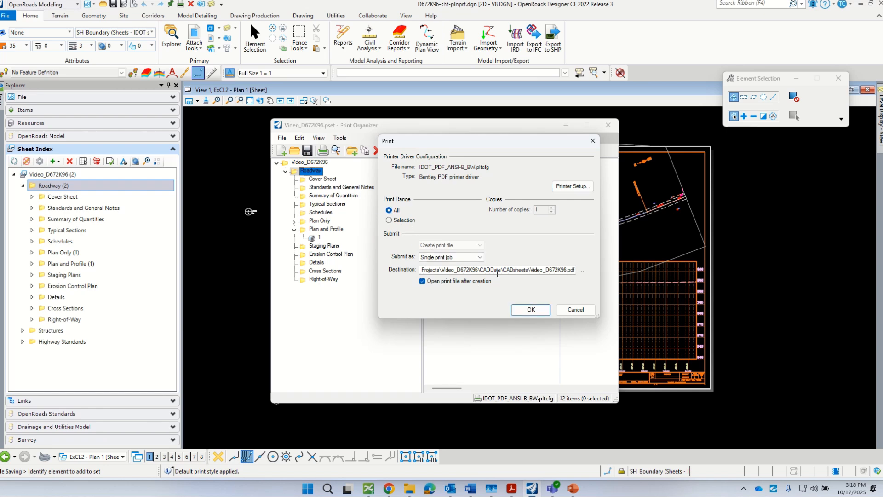
# Set the print destination to Video_D672K96.pdf in the Desktop's mp4 folder and print the sheets as a single PDF job.
pyautogui.click(584, 270)
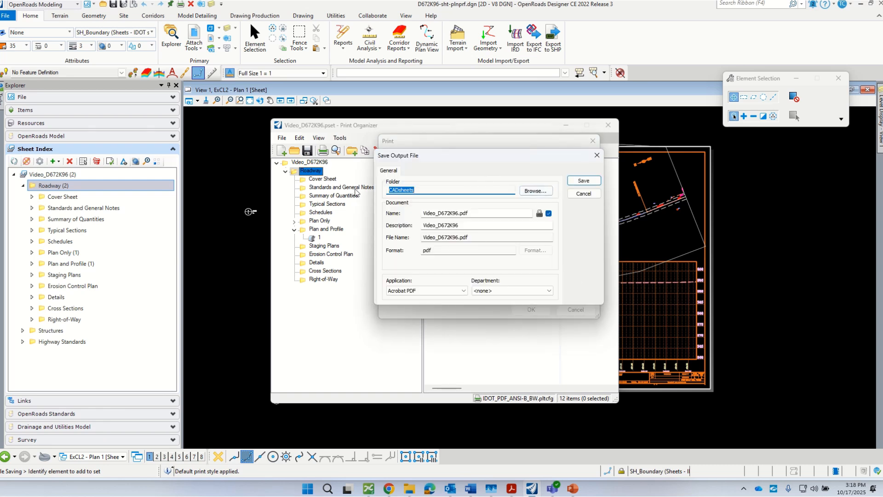
pyautogui.click(582, 195)
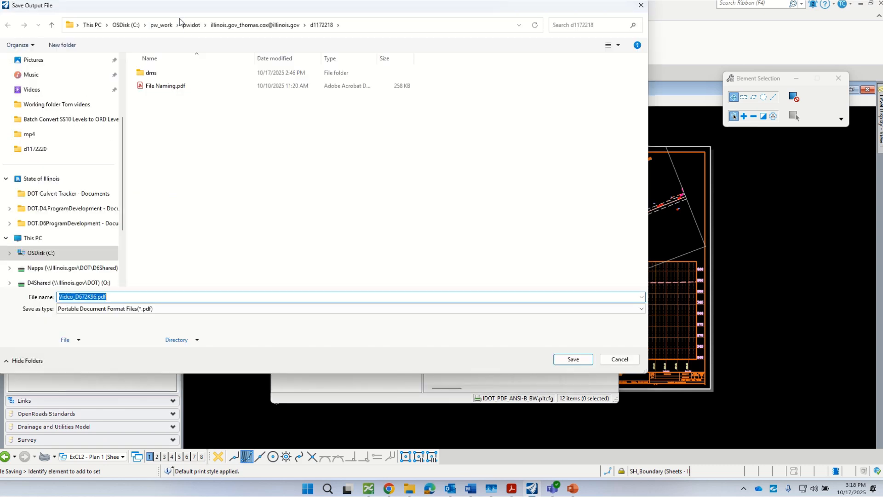
pyautogui.moveTo(201, 10); pyautogui.dragTo(323, 63)
pyautogui.scroll(3, 152, 184)
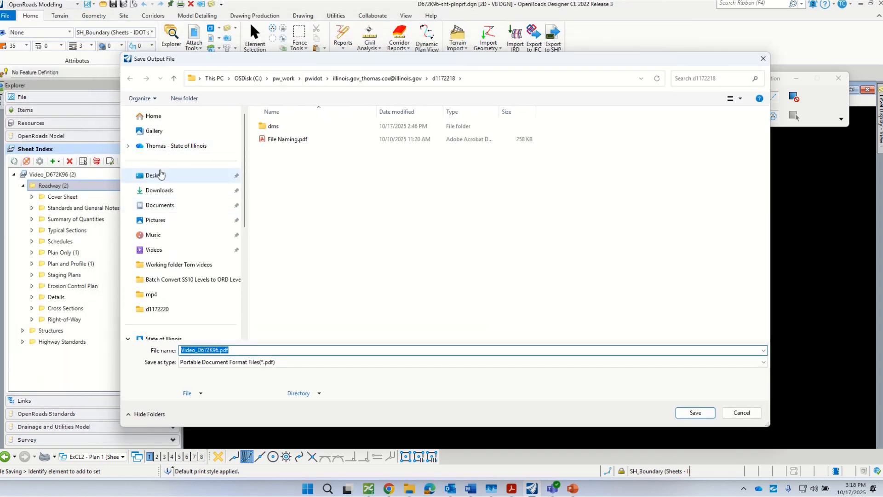
pyautogui.click(159, 174)
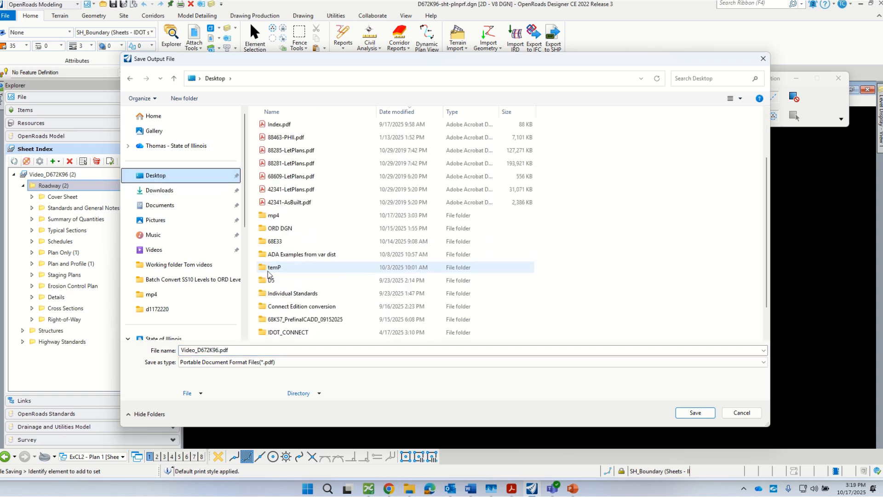
pyautogui.doubleClick(269, 215)
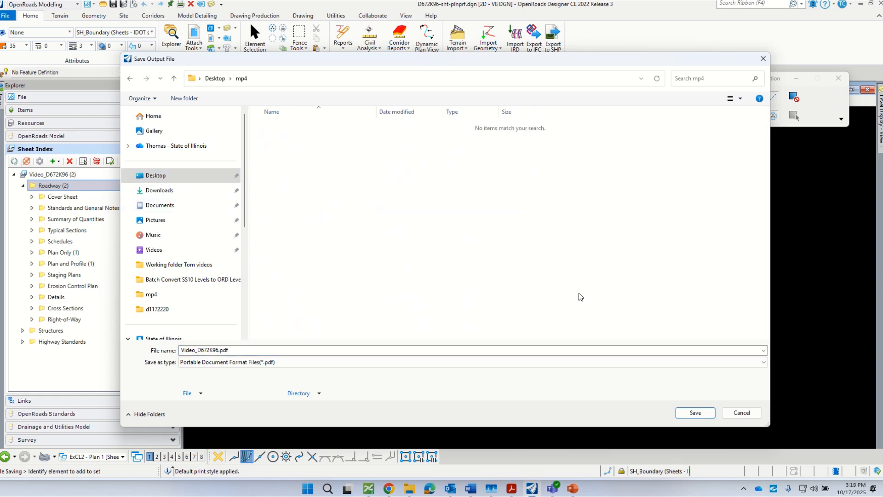
pyautogui.click(698, 413)
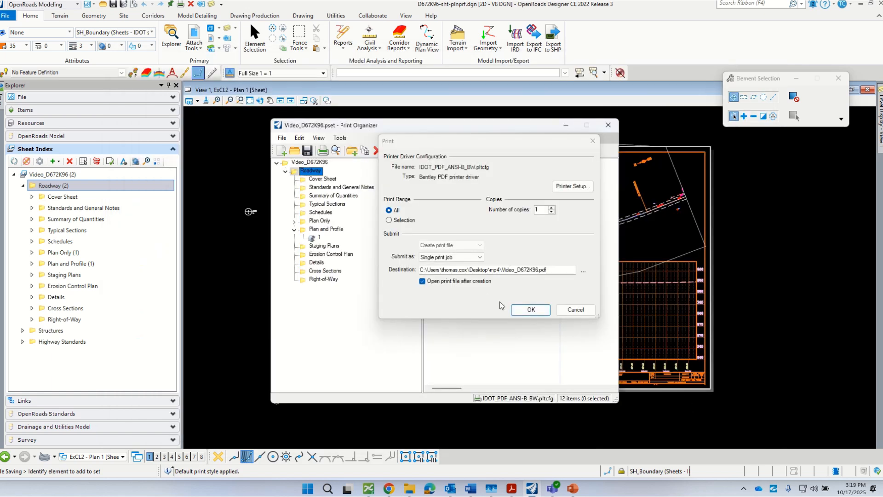
pyautogui.click(532, 311)
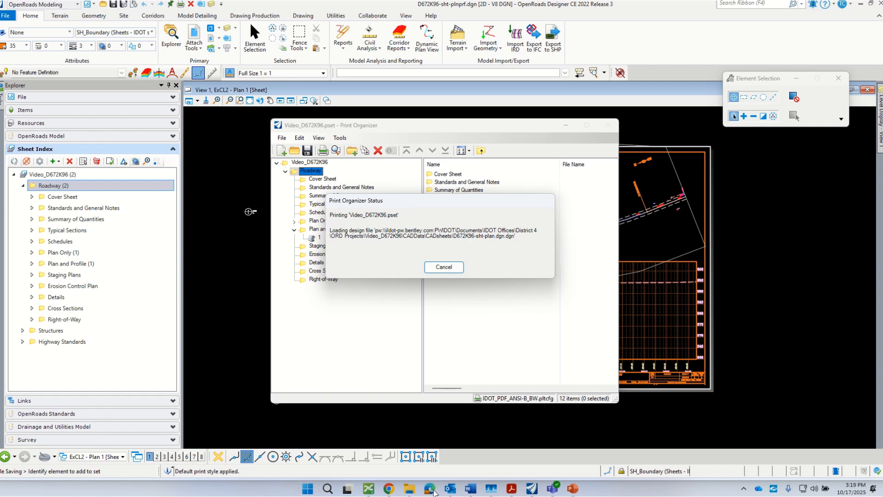
# Switch to File Explorer, look in the Desktop's mp4 folder for the printed PDF, and move the window out of the way.
pyautogui.click(409, 489)
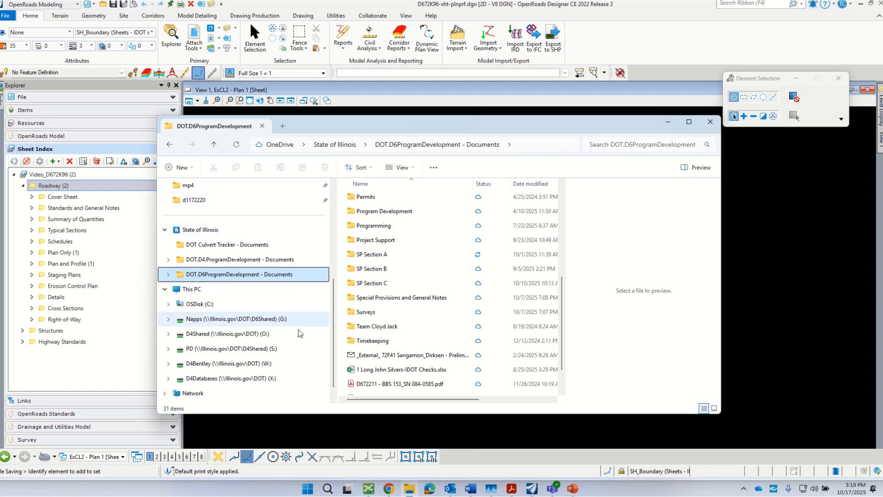
pyautogui.moveTo(386, 122); pyautogui.dragTo(531, 294)
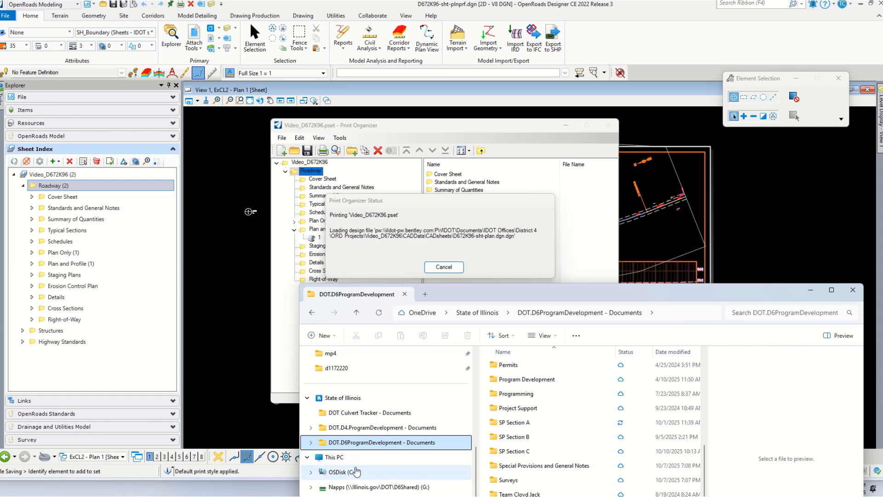
pyautogui.scroll(-1, 356, 472)
pyautogui.scroll(10, 354, 460)
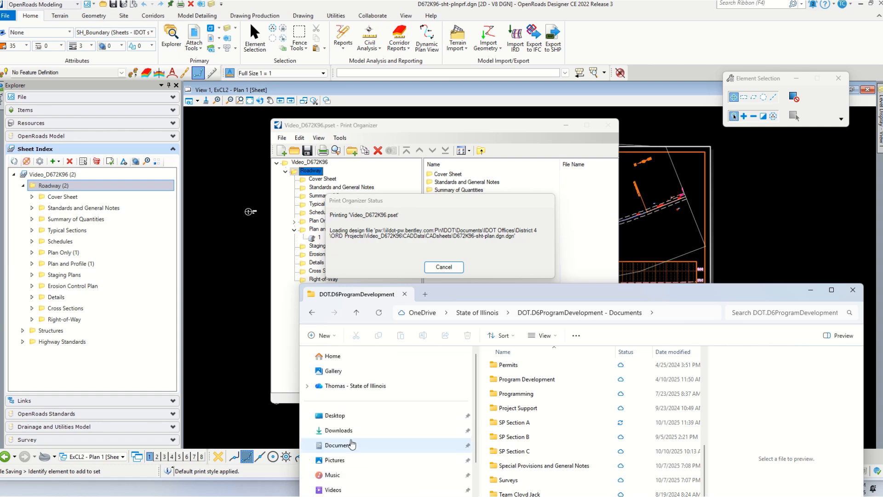
pyautogui.click(340, 416)
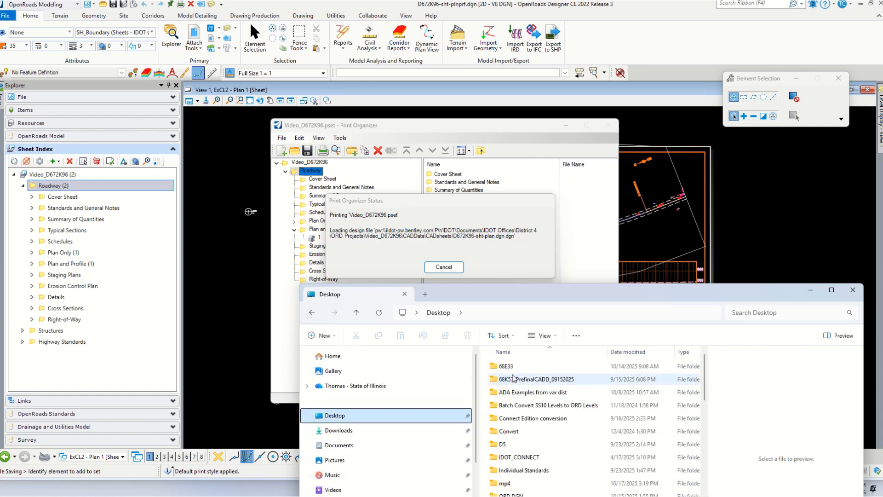
pyautogui.scroll(-3, 514, 378)
pyautogui.doubleClick(497, 379)
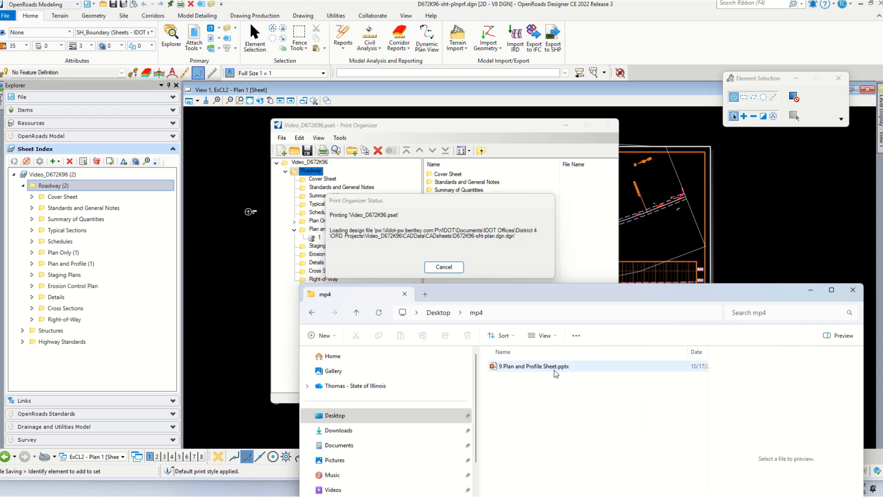
pyautogui.moveTo(520, 297); pyautogui.dragTo(449, 162)
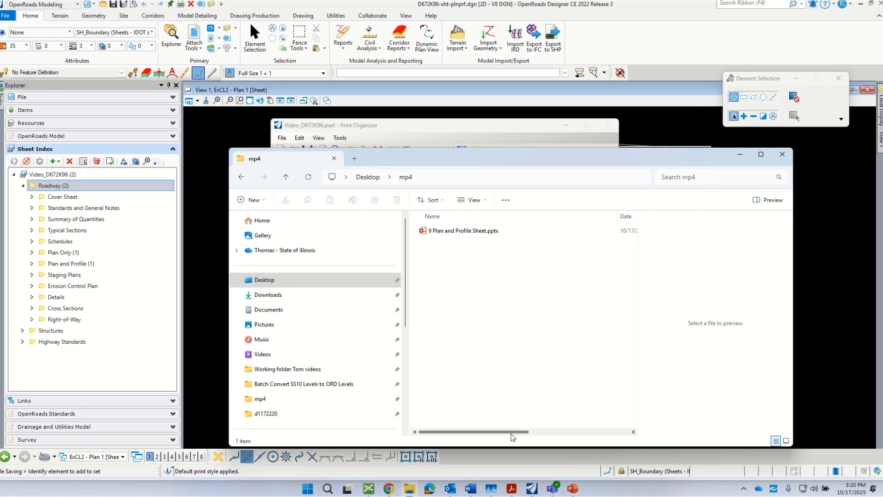
pyautogui.moveTo(512, 433); pyautogui.dragTo(490, 424)
pyautogui.moveTo(470, 154); pyautogui.dragTo(882, 167)
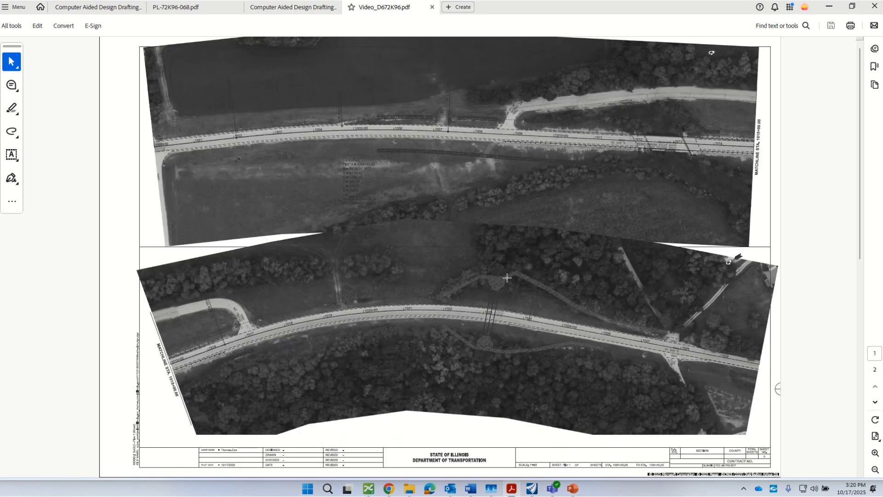
# Examine both pages of Video_D672K96.pdf in Acrobat, looking closely at the plan and profile sheet on page 2.
pyautogui.scroll(-2, 508, 276)
pyautogui.scroll(2, 506, 278)
pyautogui.scroll(-2, 451, 267)
pyautogui.scroll(2, 482, 269)
pyautogui.scroll(-2, 457, 260)
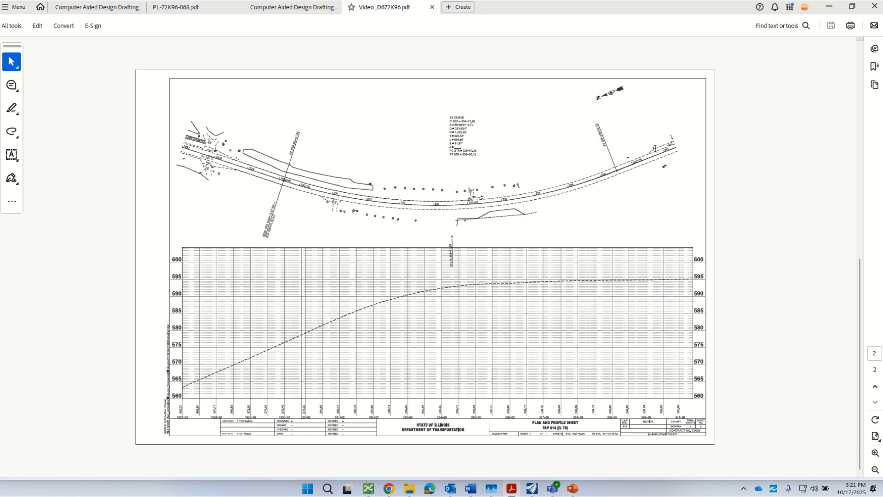
pyautogui.keyDown('ctrl'); pyautogui.scroll(4, 166, 135); pyautogui.keyUp('ctrl')
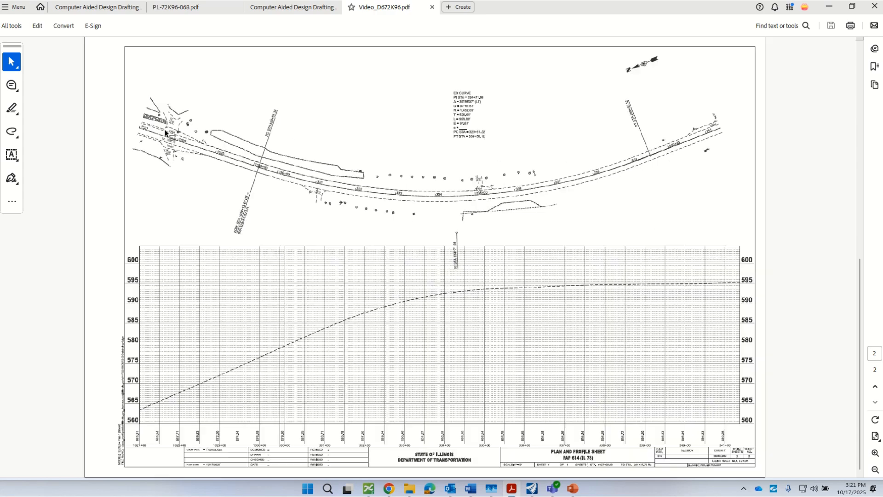
pyautogui.keyDown('ctrl'); pyautogui.scroll(-3, 155, 157); pyautogui.keyUp('ctrl')
pyautogui.scroll(1, 129, 118)
pyautogui.scroll(-1, 131, 125)
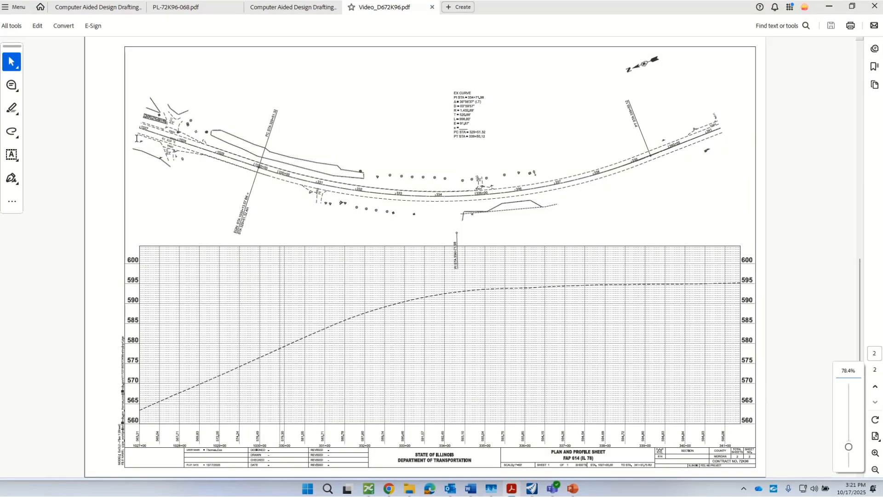
pyautogui.scroll(1, 133, 133)
pyautogui.scroll(-1, 136, 144)
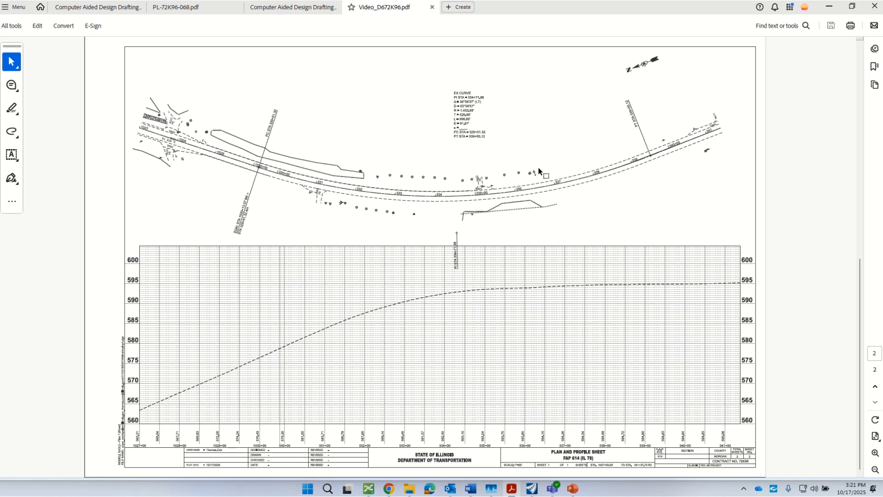
# Examine the aerial plan sheet and its matchlines on page 1 up close and compare it with the page 2 sheet.
pyautogui.scroll(2, 310, 216)
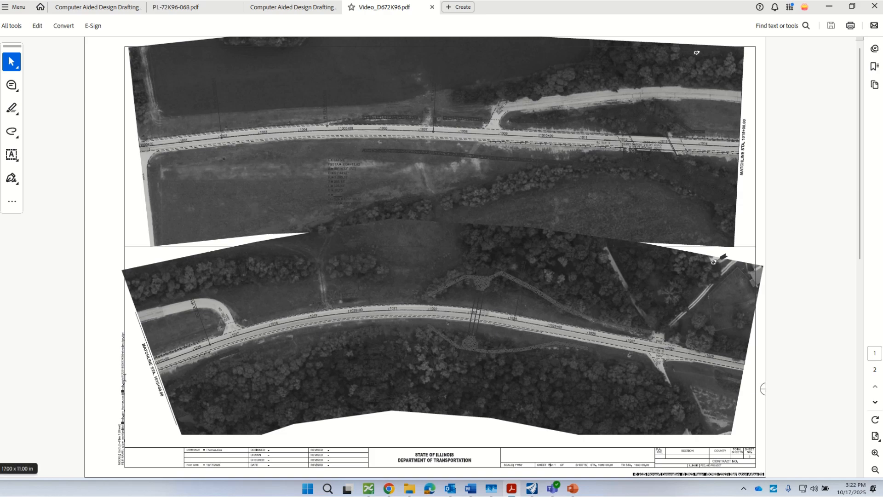
pyautogui.keyDown('ctrl'); pyautogui.scroll(2, 131, 370); pyautogui.keyUp('ctrl')
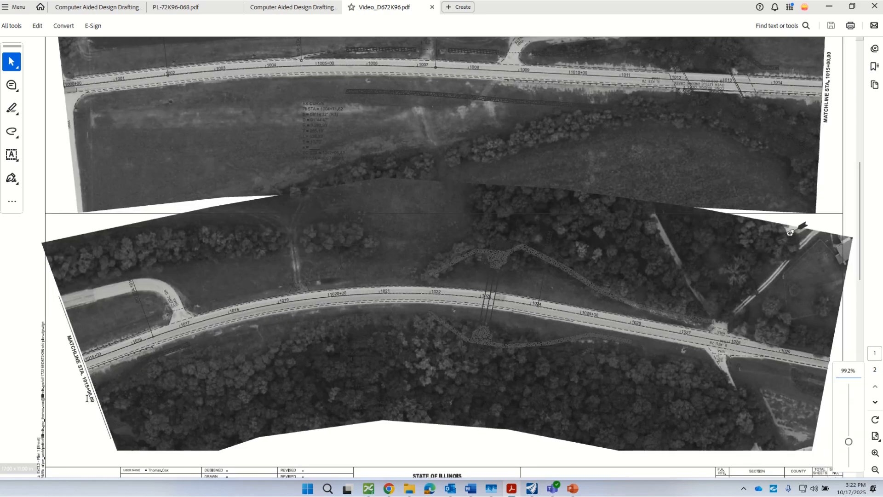
pyautogui.scroll(-1, 85, 362)
pyautogui.scroll(1, 764, 103)
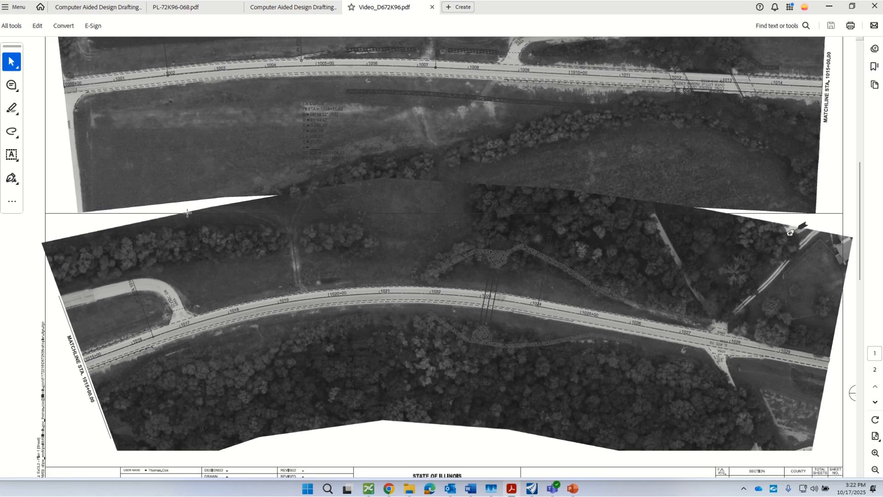
pyautogui.scroll(1, 304, 210)
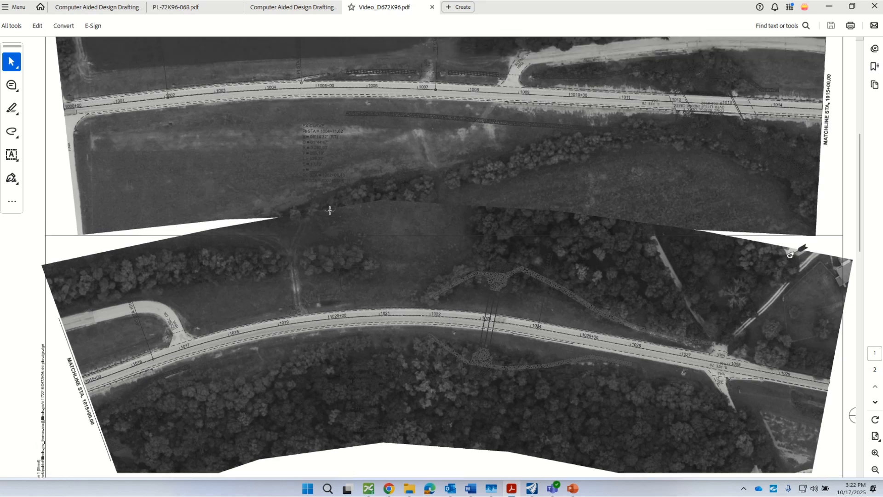
pyautogui.keyDown('ctrl'); pyautogui.scroll(-1, 328, 208); pyautogui.keyUp('ctrl')
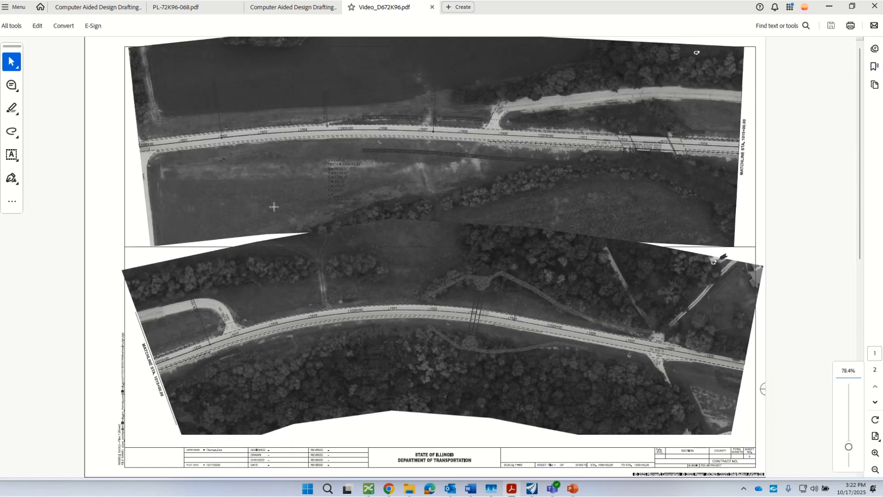
pyautogui.scroll(-2, 373, 253)
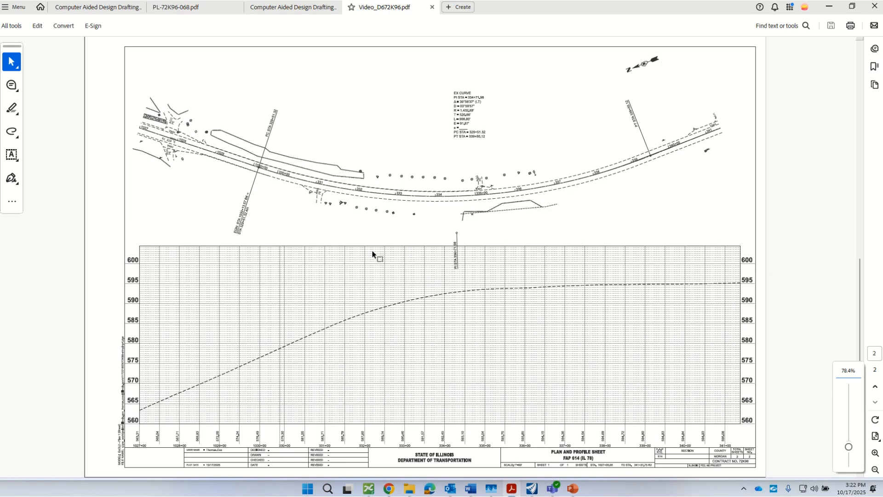
pyautogui.scroll(2, 373, 254)
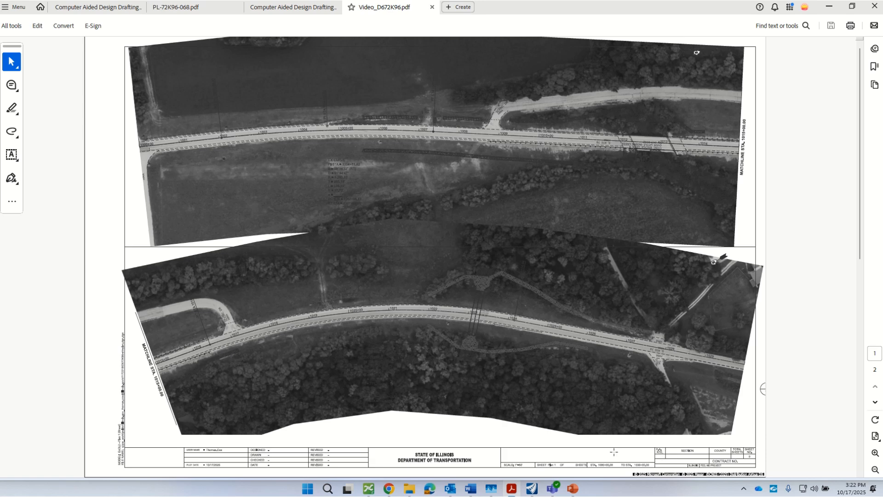
pyautogui.scroll(-3, 642, 209)
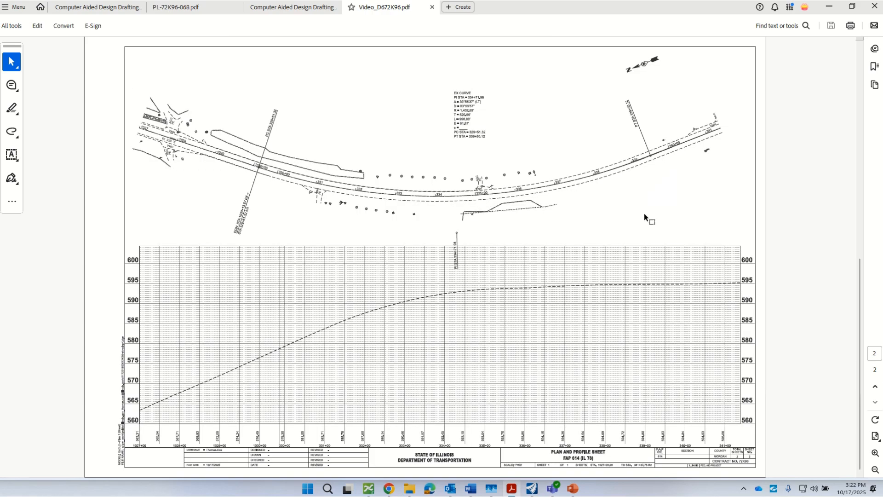